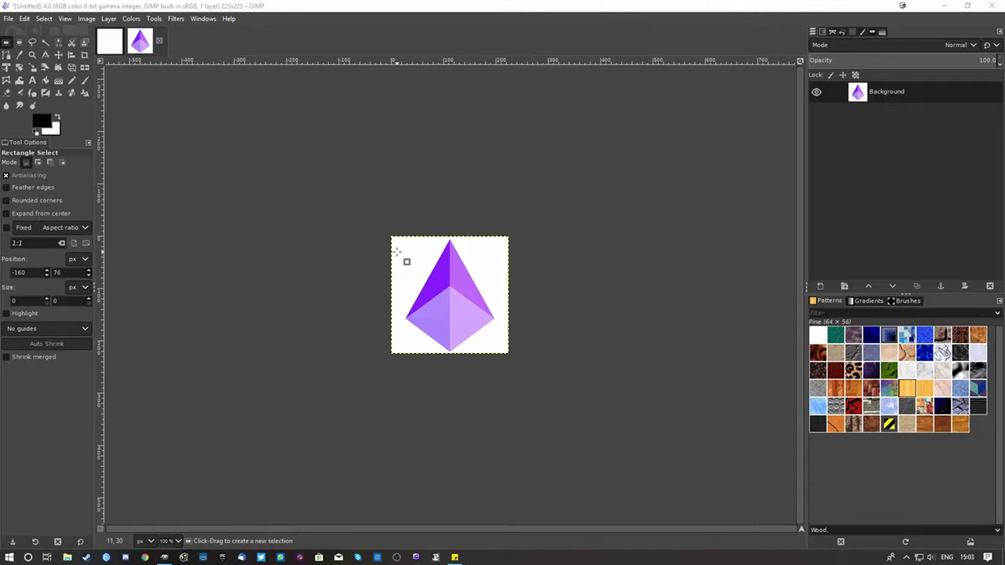
- Close the blank white image and discard its unsaved changes
click(110, 41)
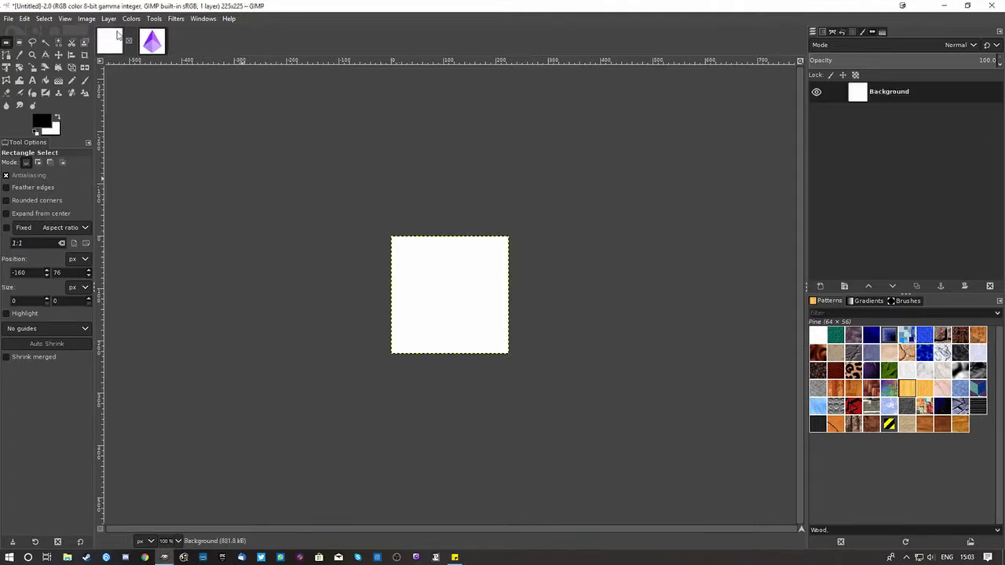
click(129, 40)
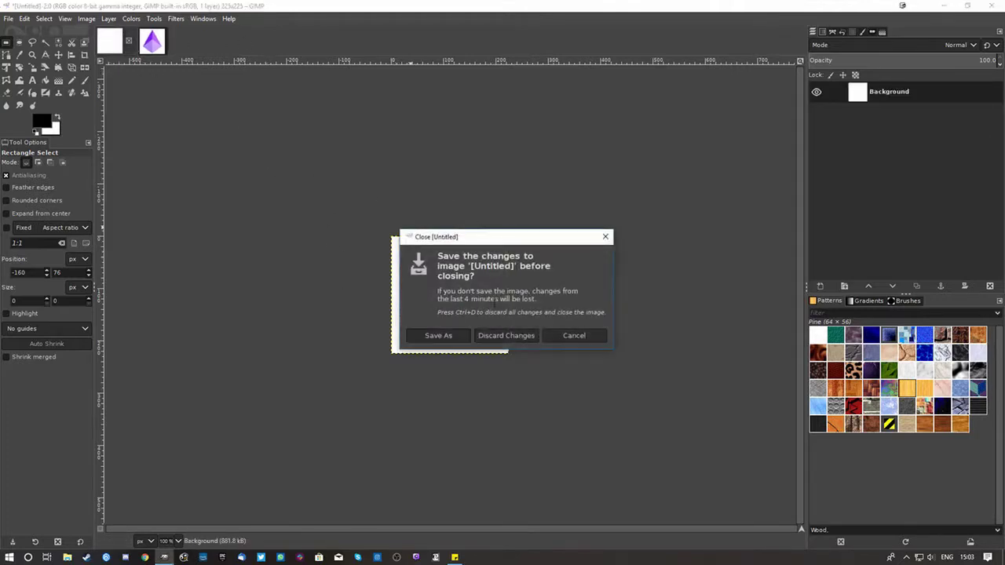
click(505, 337)
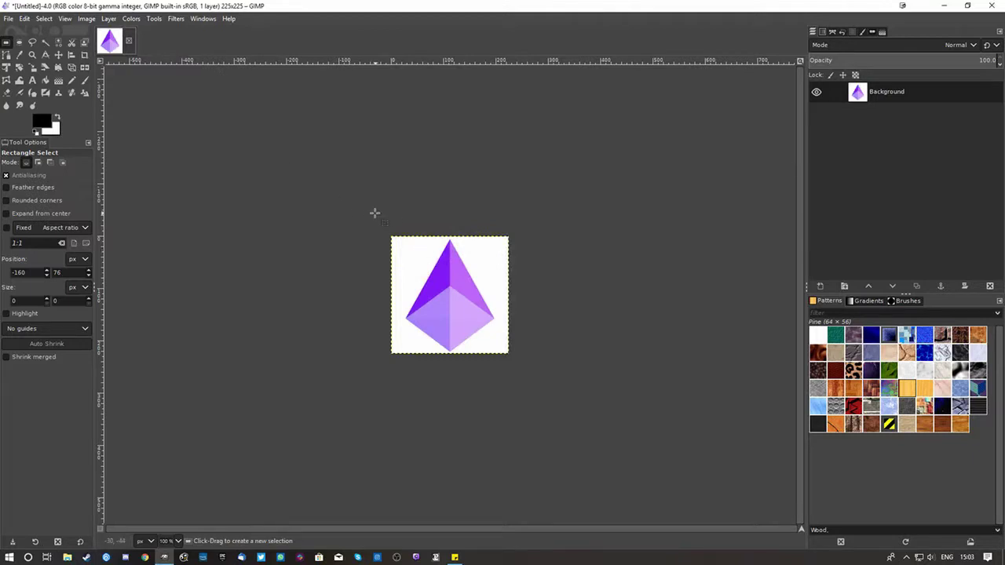
- Draw and clear a test rectangle selection, then zoom the pyramid image to 200%
drag(369, 213, 544, 398)
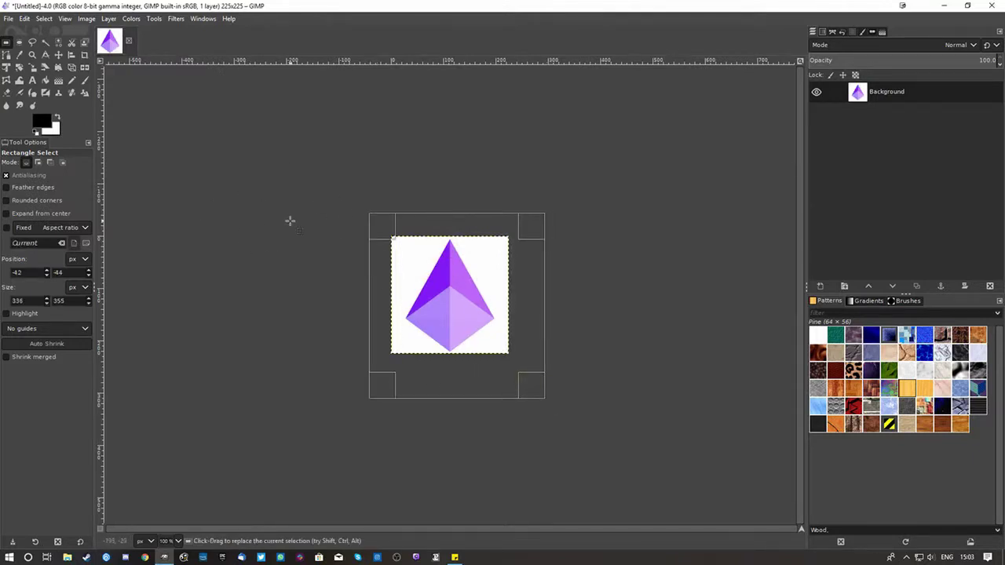
click(337, 211)
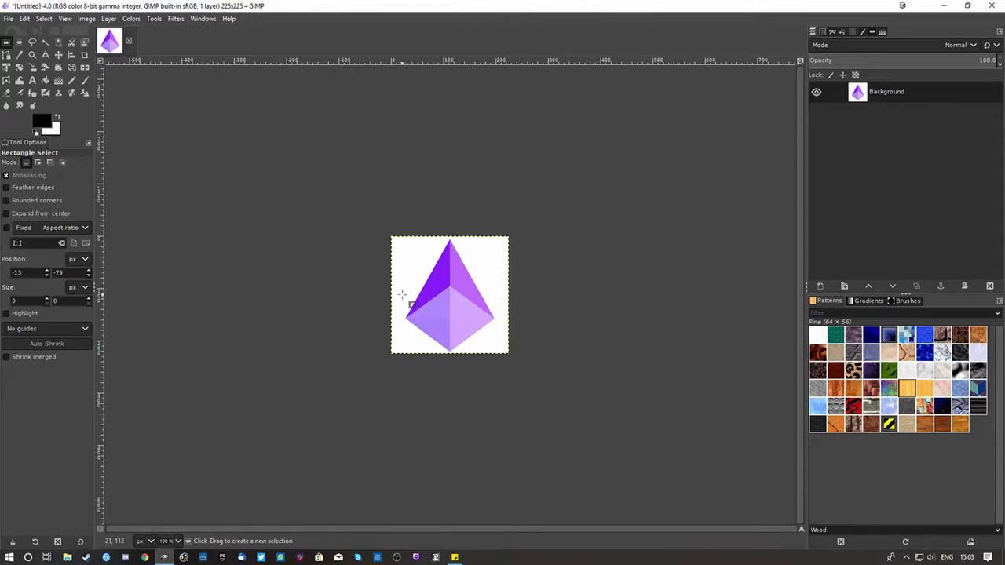
ctrl+scroll(479, 318, up, 2)
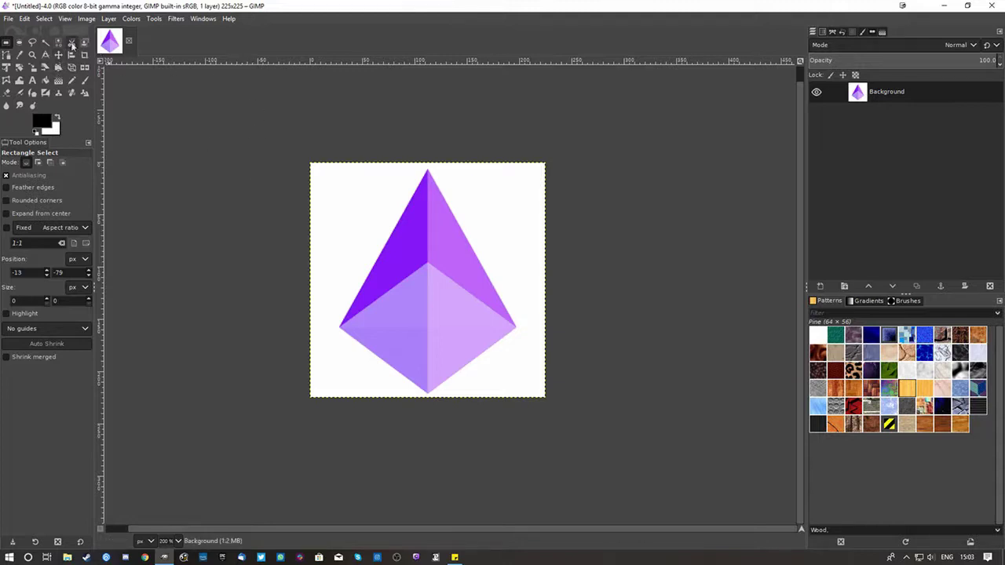
- Fuzzy-select and delete the white background, then undo the deletion
click(44, 42)
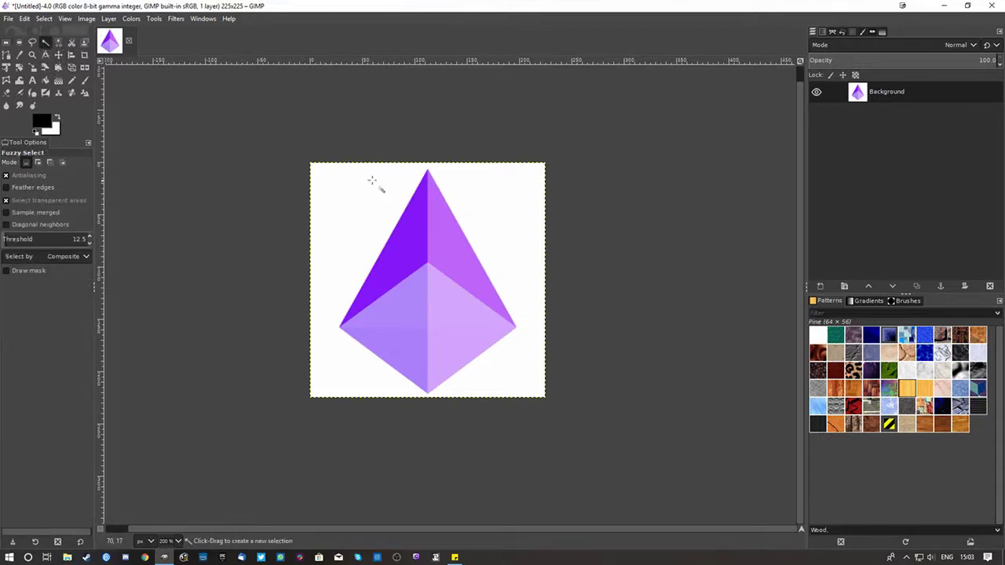
click(371, 180)
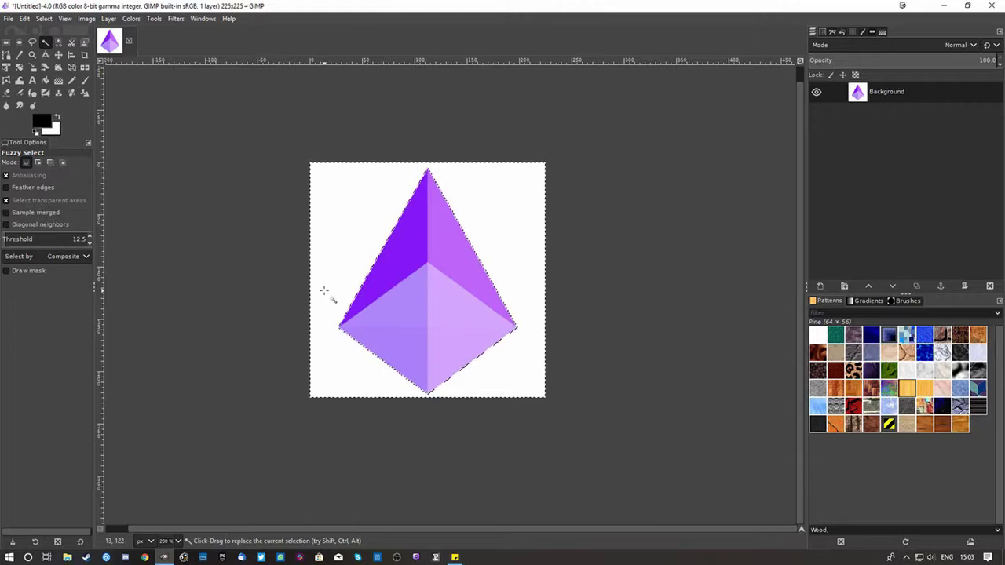
key(Delete)
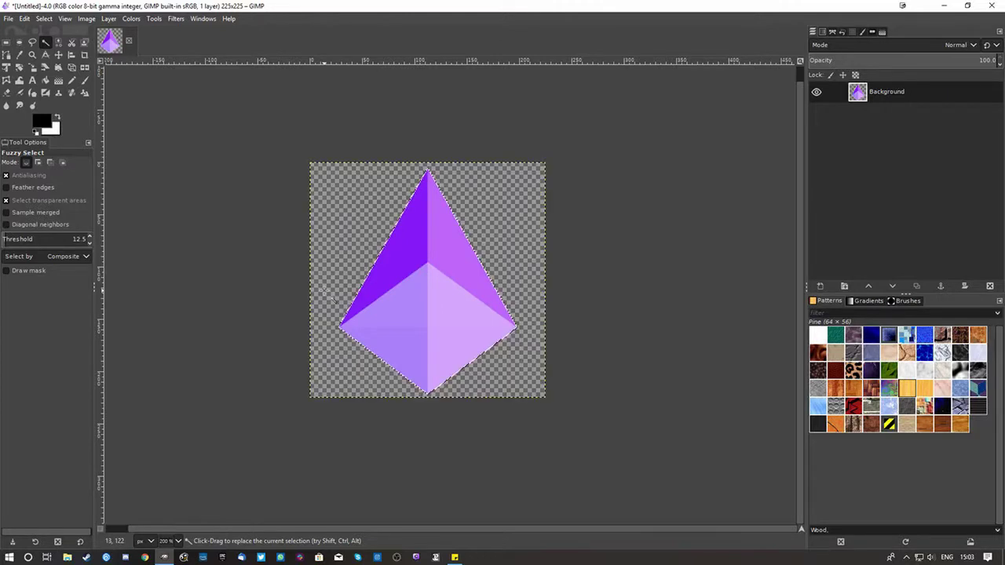
click(9, 43)
click(359, 238)
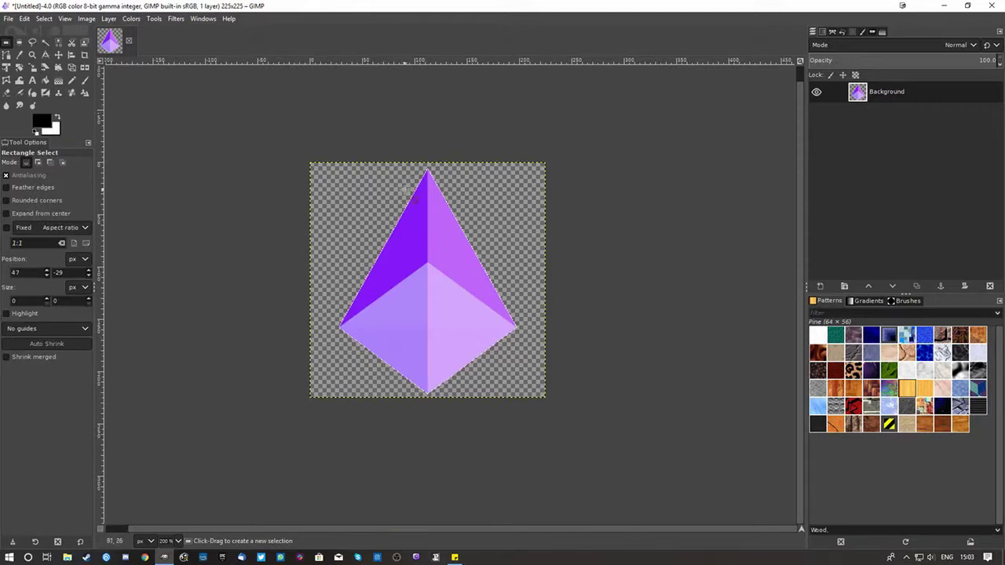
scroll(411, 199, up, 3)
scroll(411, 199, down, 3)
scroll(411, 200, up, 3)
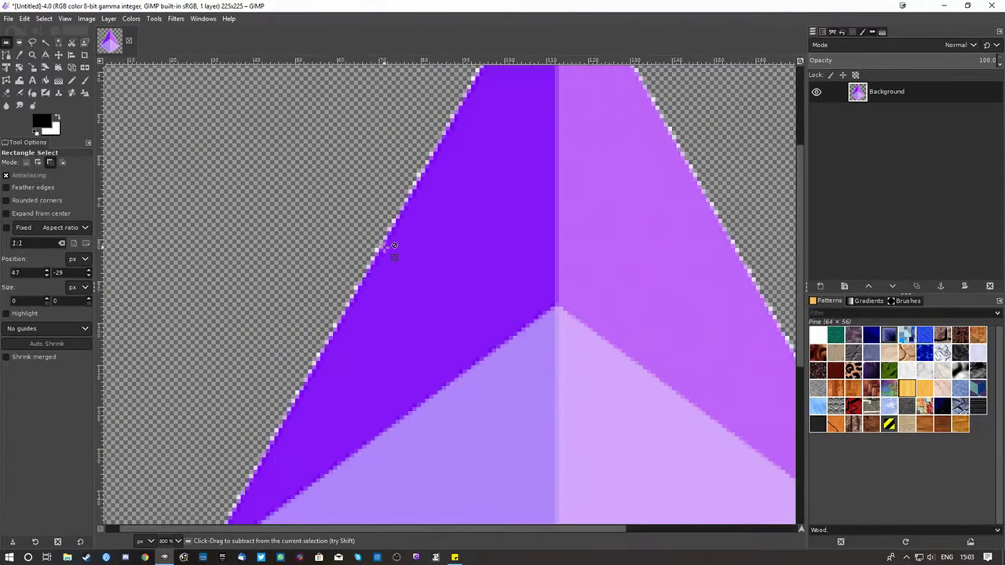
scroll(394, 246, down, 4)
key(ctrl+z)
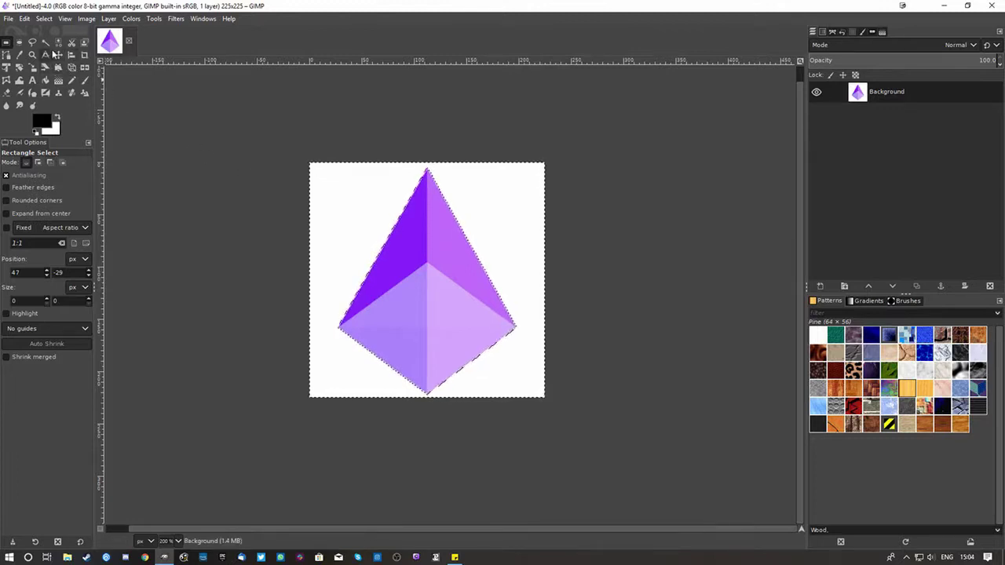
- Delete the white background with Fuzzy Select at threshold 51, then clear the selection
click(45, 42)
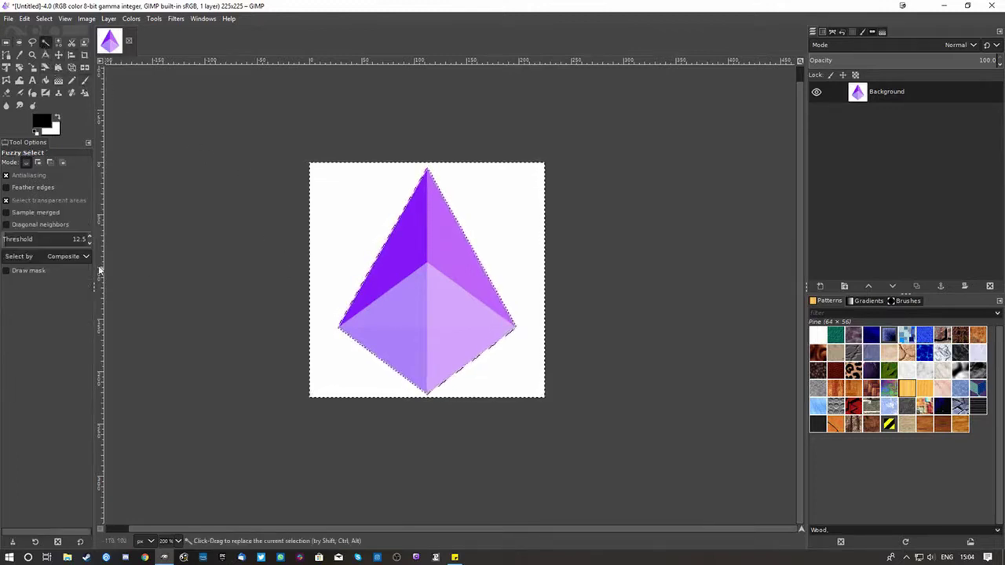
click(21, 242)
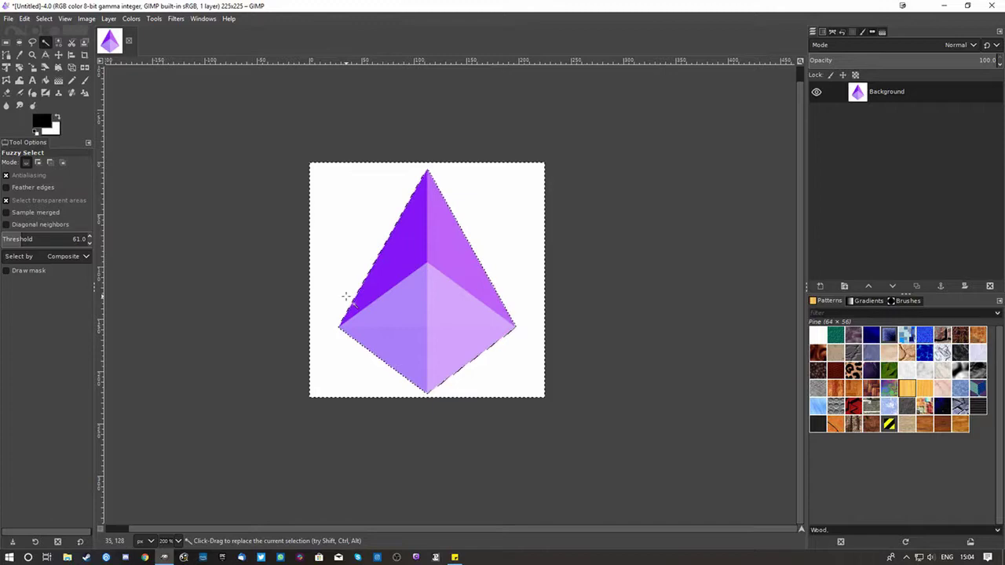
key(Delete)
ctrl+scroll(496, 301, up, 4)
ctrl+scroll(496, 302, down, 4)
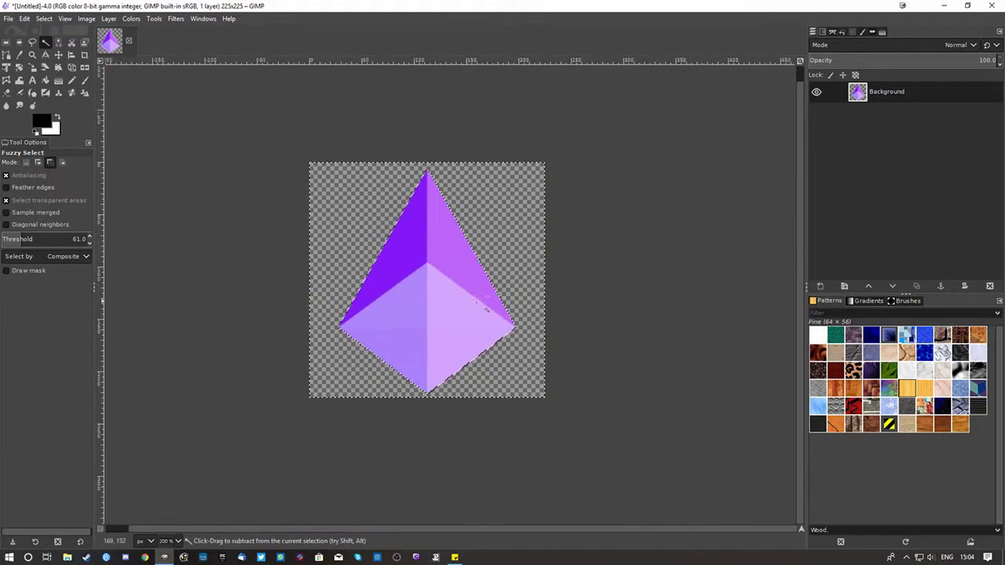
click(7, 41)
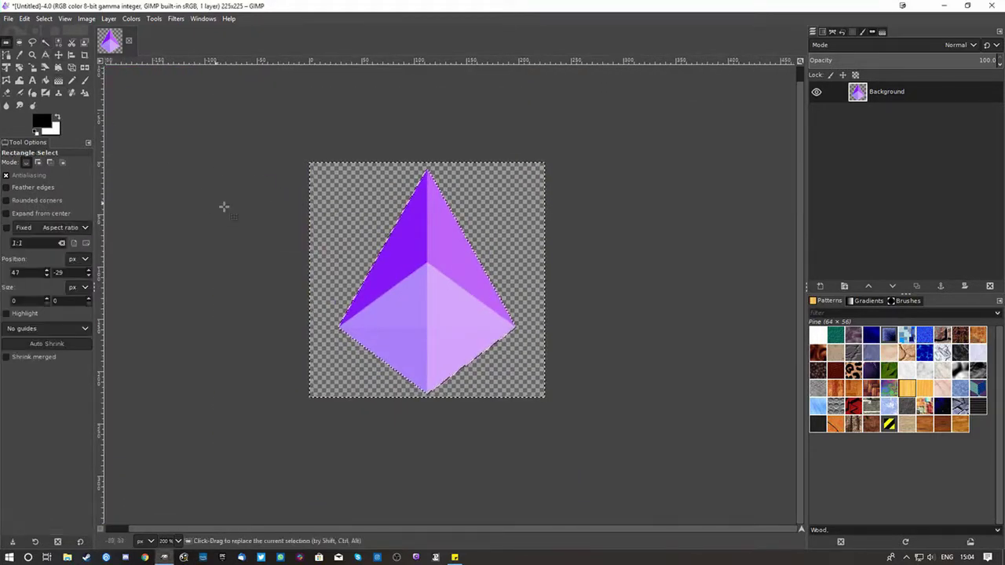
key(ctrl+shift+a)
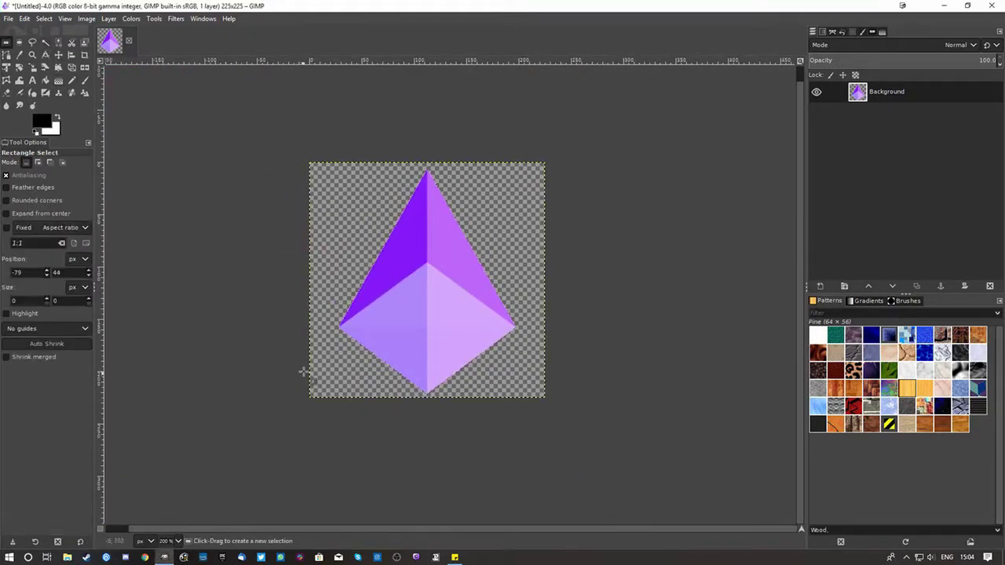
click(44, 44)
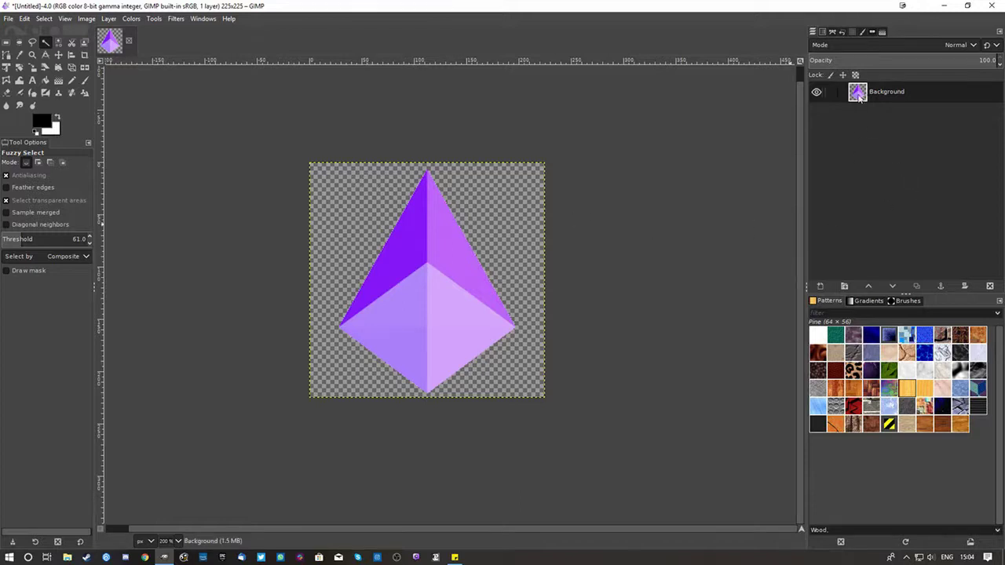
- Create a new transparent layer named 'outline'
right_click(827, 138)
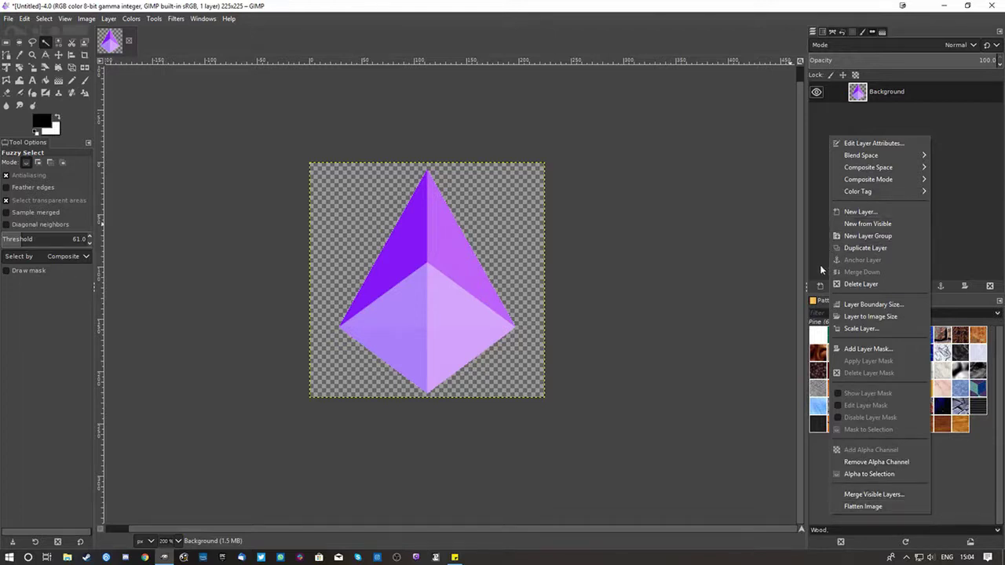
click(818, 300)
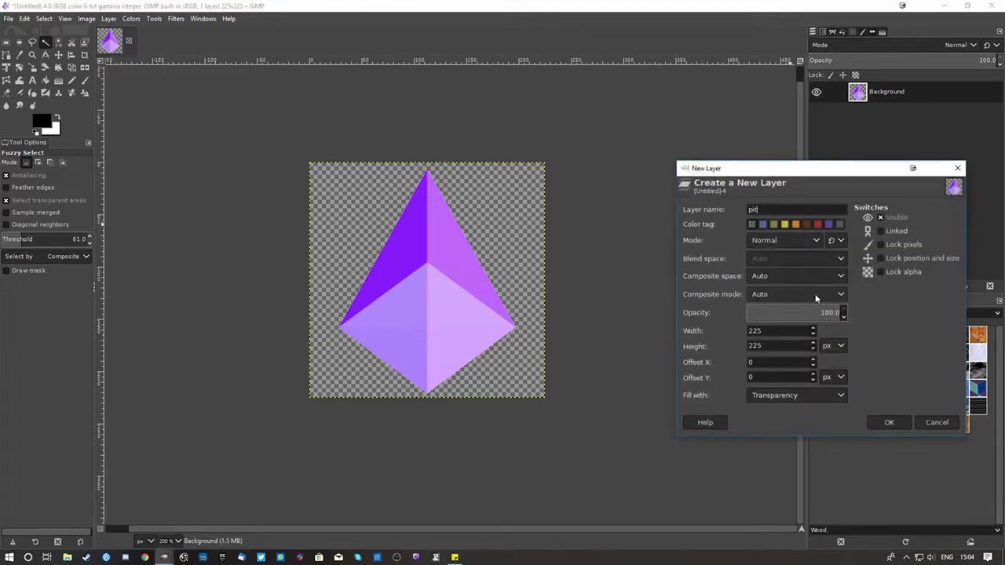
text(outline)
key(Return)
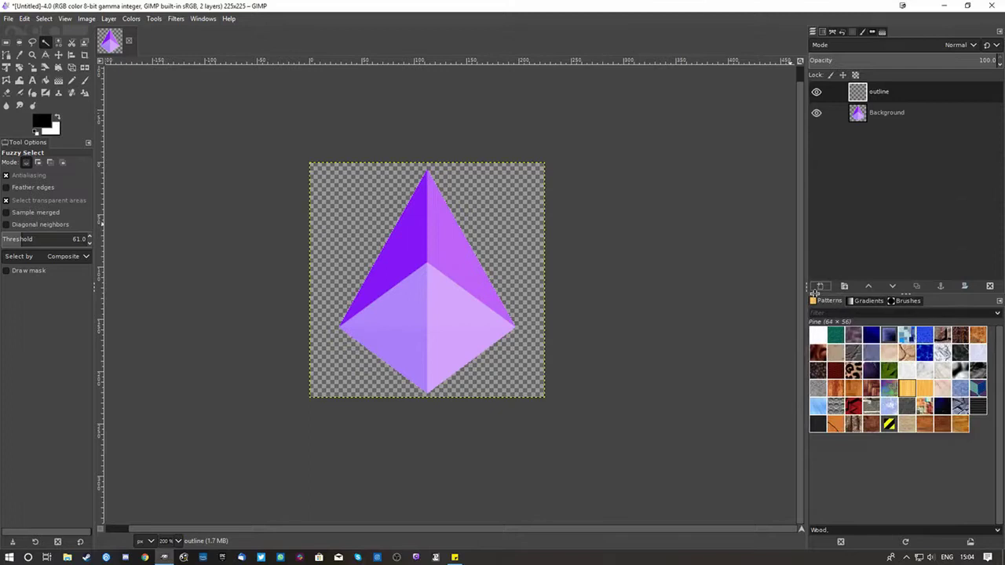
- Move Background above outline, load the gem's alpha as a selection, and make outline active
drag(911, 113, 891, 90)
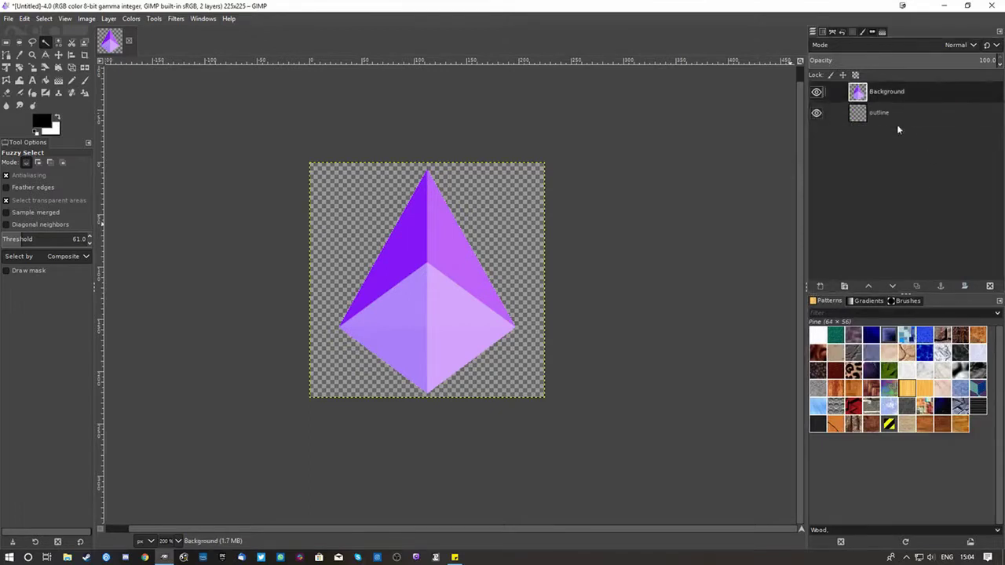
right_click(871, 85)
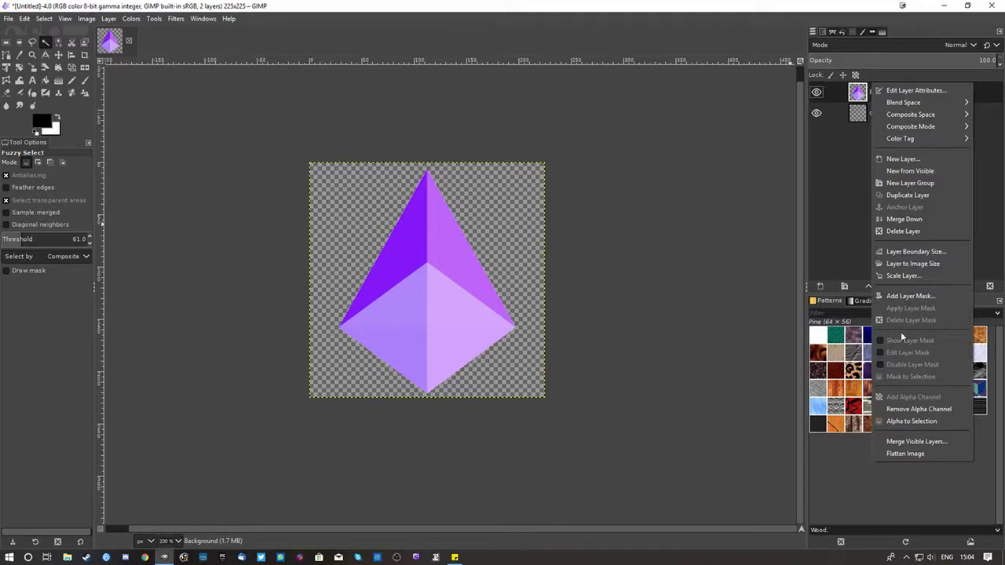
click(895, 421)
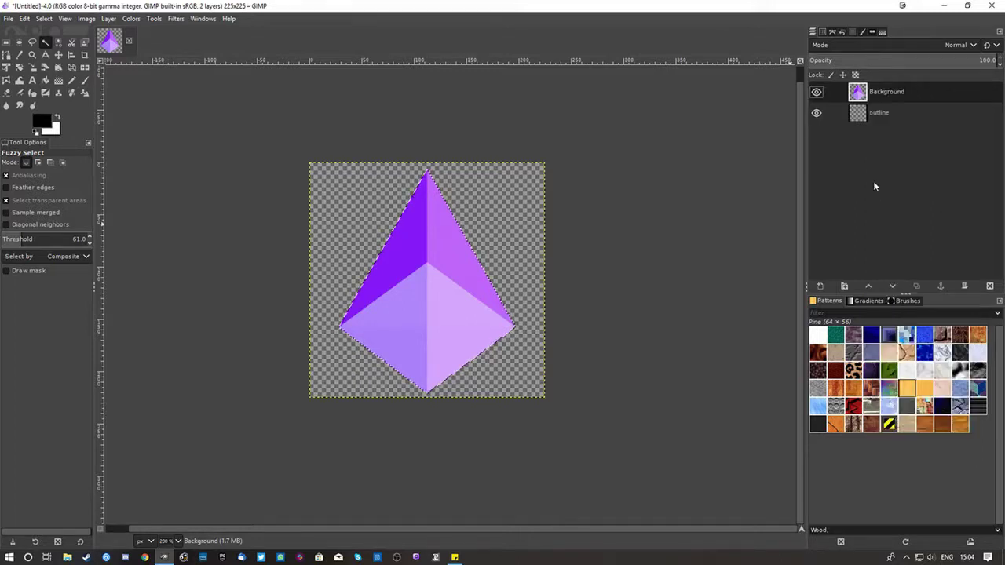
click(871, 116)
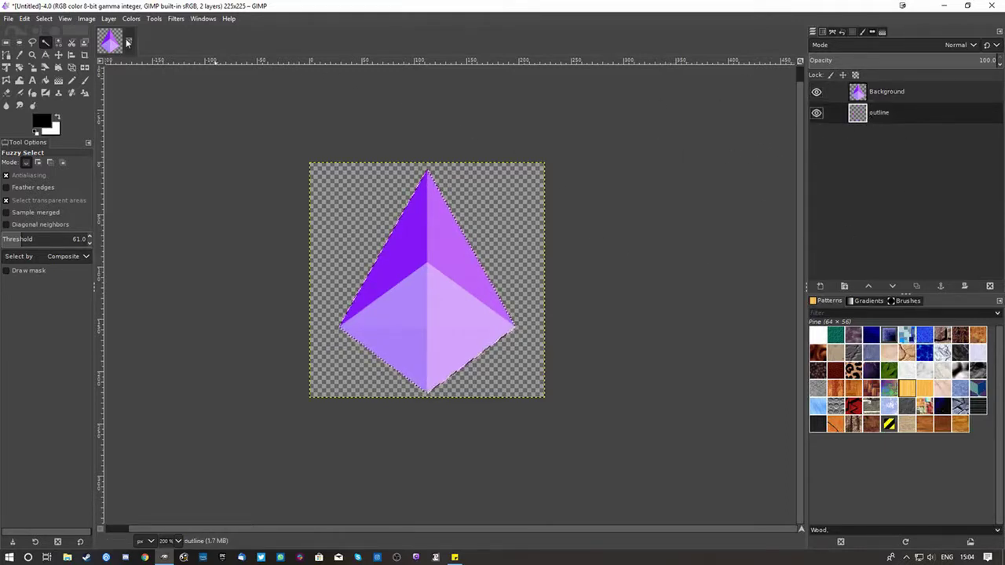
- Fill the gem-shaped selection on the outline layer with black using Bucket Fill
click(176, 18)
click(176, 18)
click(175, 19)
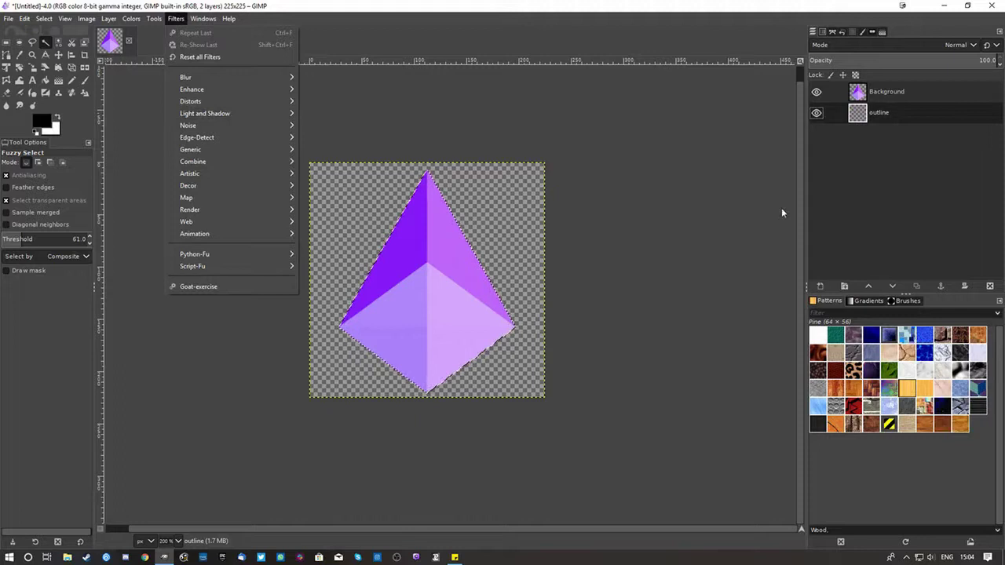
click(846, 152)
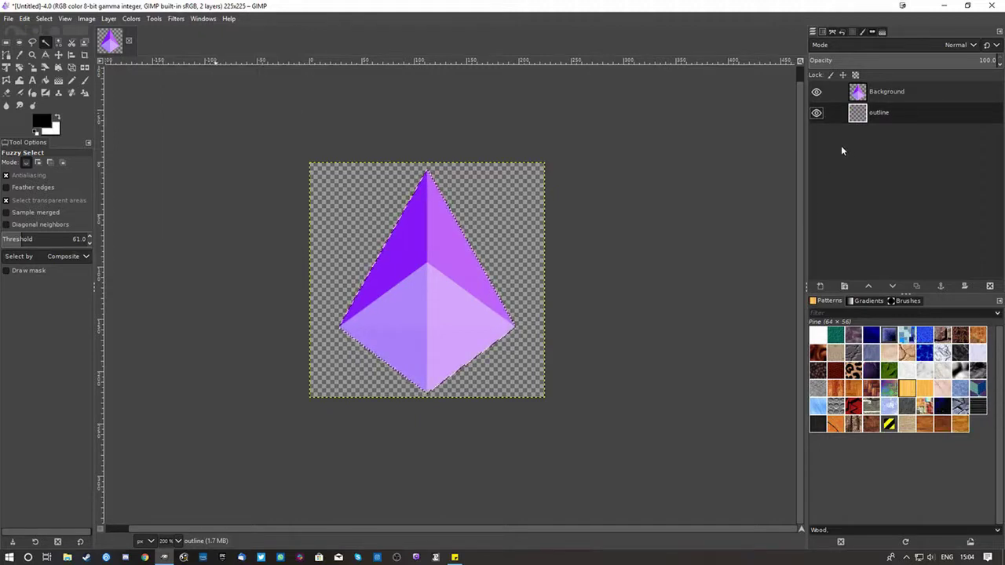
click(46, 80)
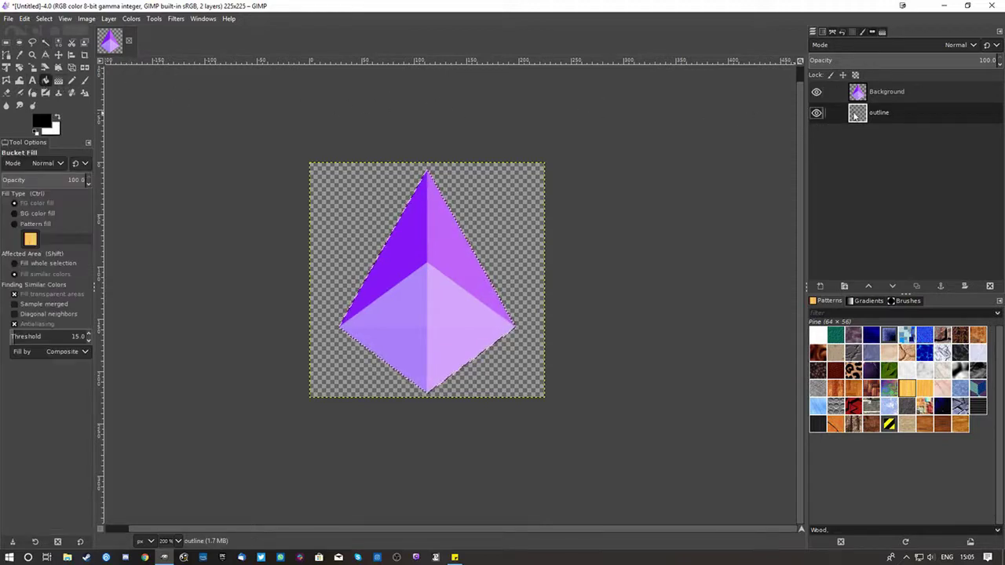
click(456, 250)
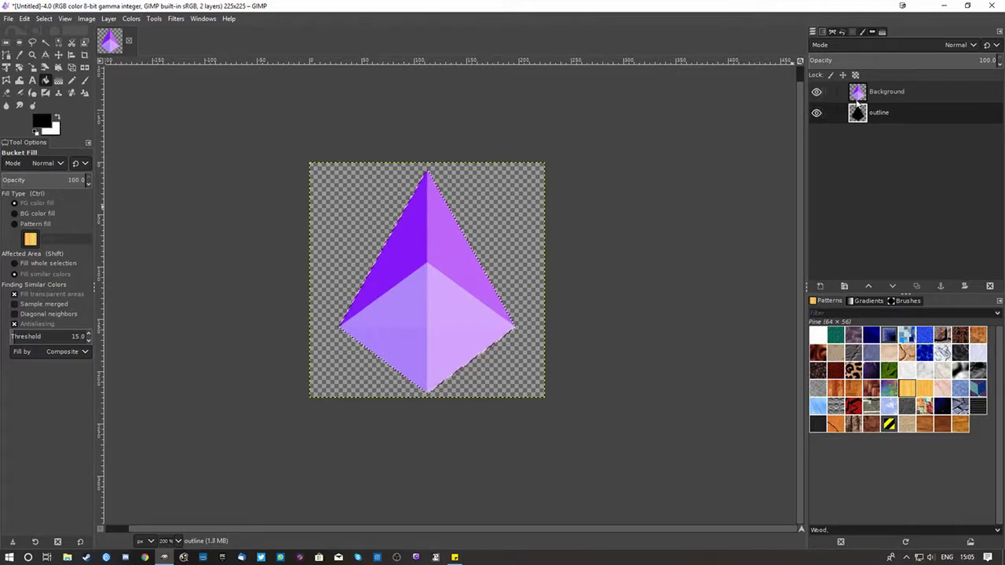
- Toggle the gem layer's visibility to check the black outline, leaving it visible
click(818, 95)
click(817, 94)
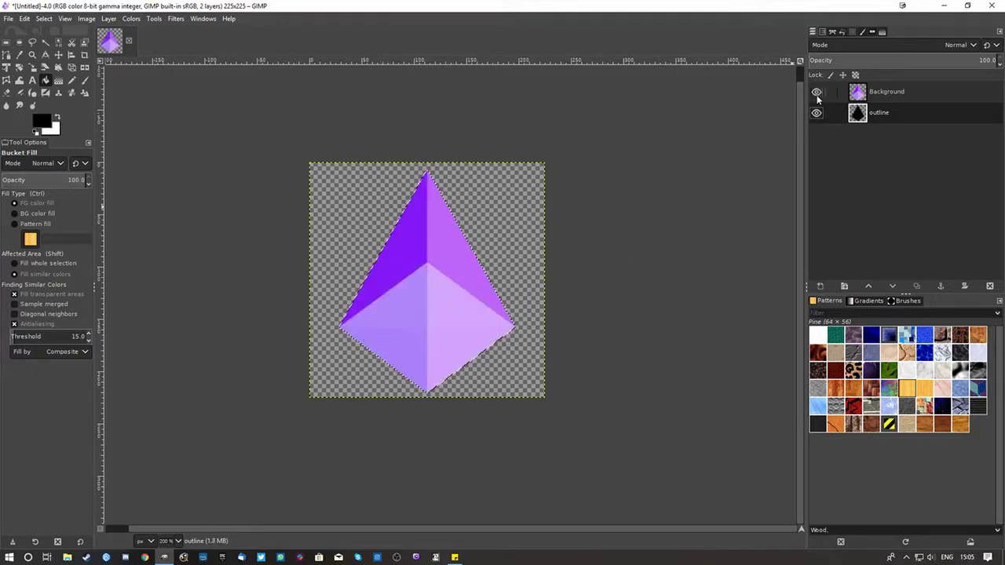
click(816, 95)
click(817, 94)
click(816, 94)
click(817, 93)
click(815, 93)
click(815, 93)
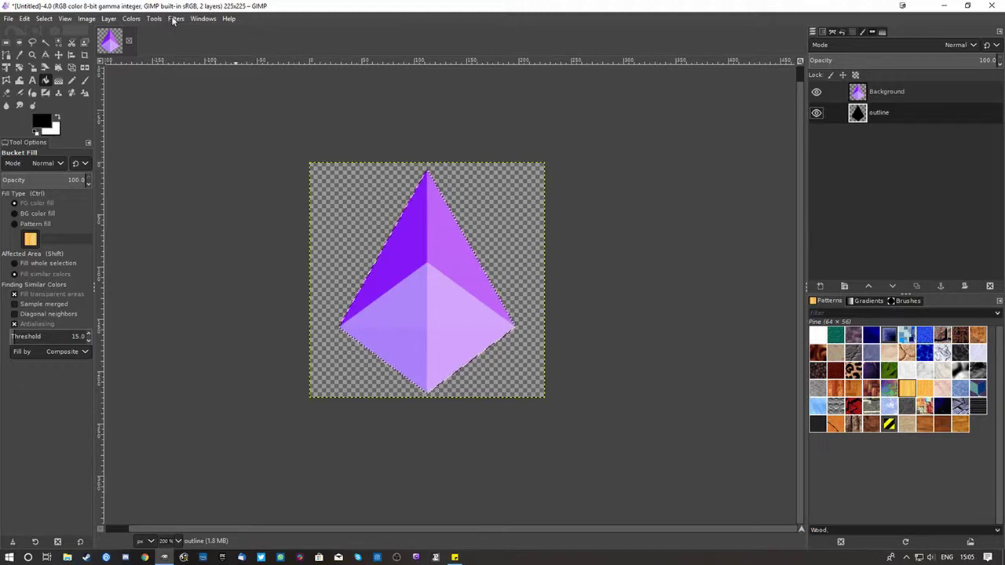
click(6, 43)
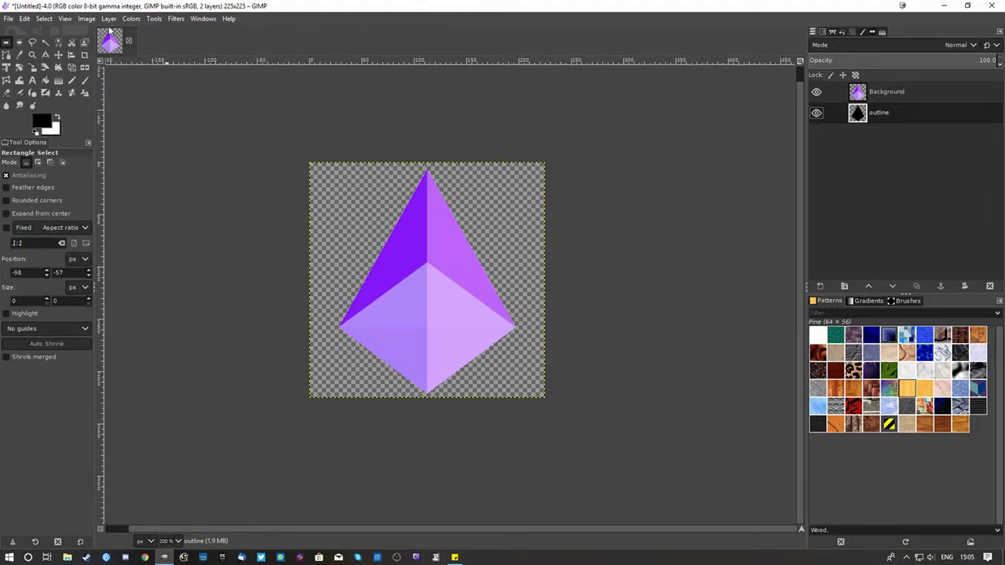
- With the outline layer active, open Filters > Light and Shadow > Drop Shadow
click(866, 94)
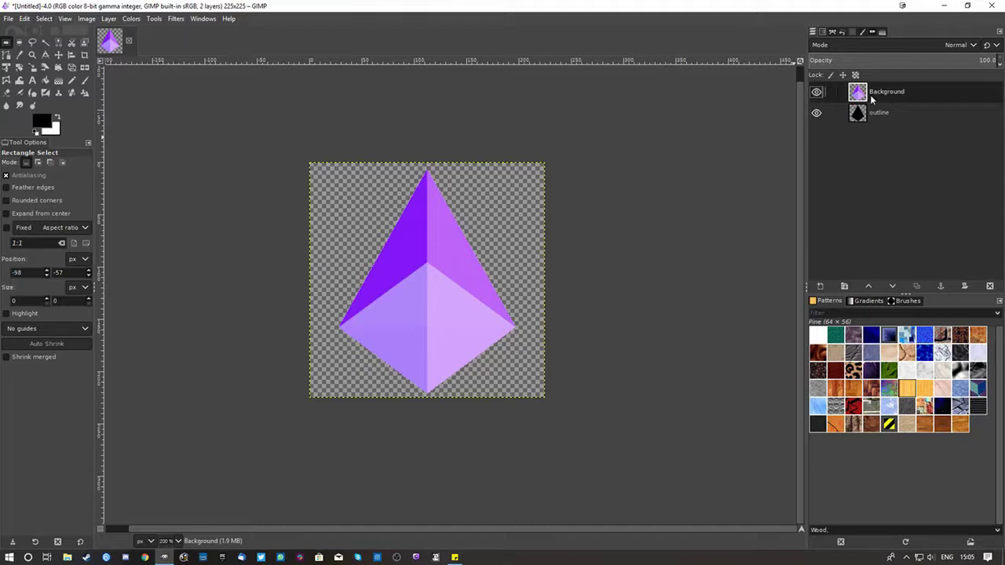
click(877, 115)
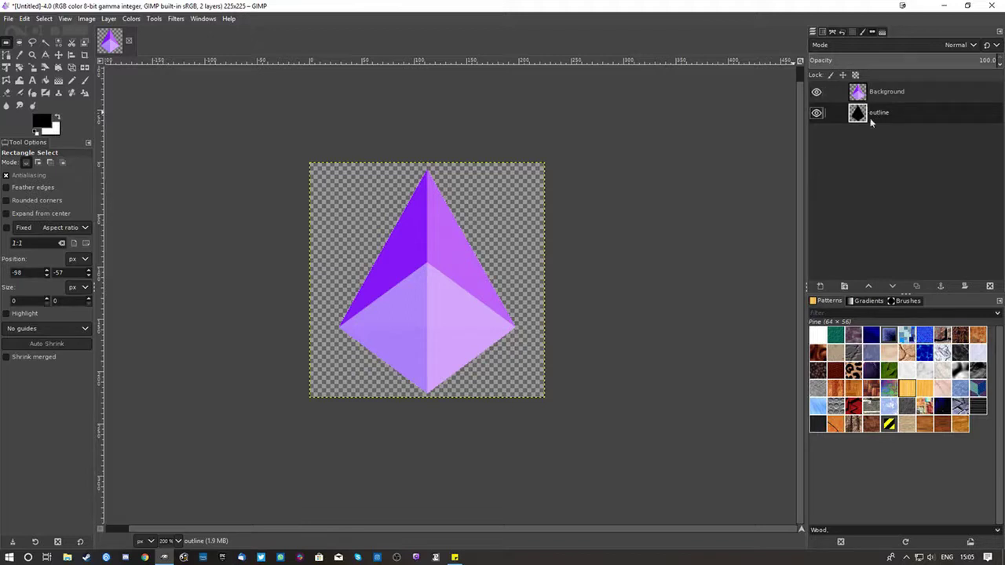
click(153, 18)
mouse_move(171, 19)
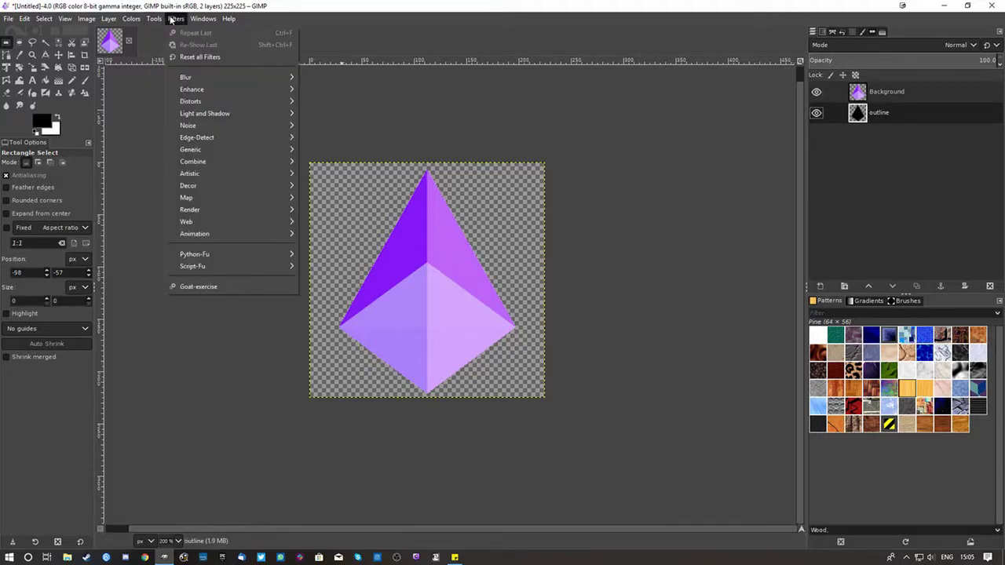
mouse_move(186, 113)
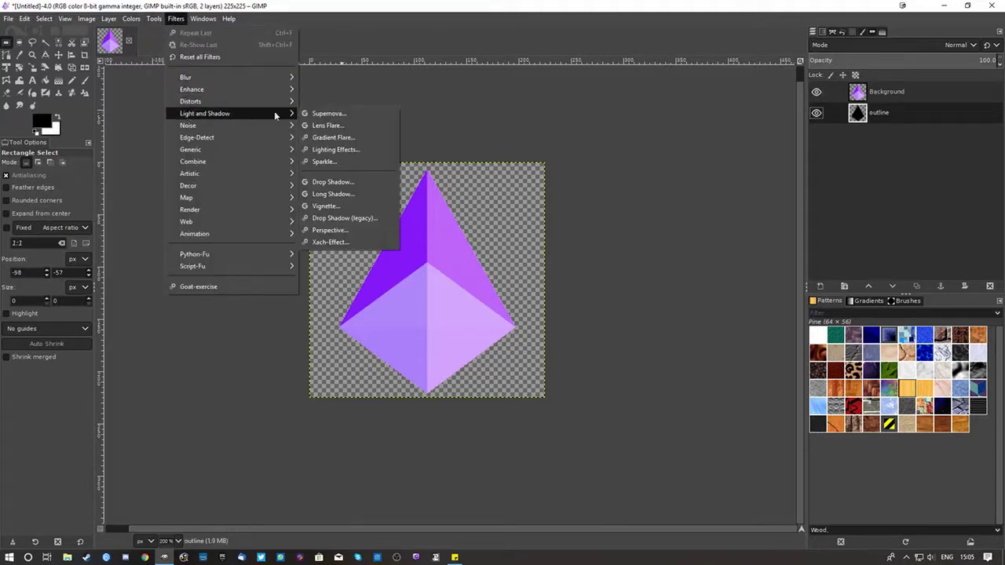
click(334, 183)
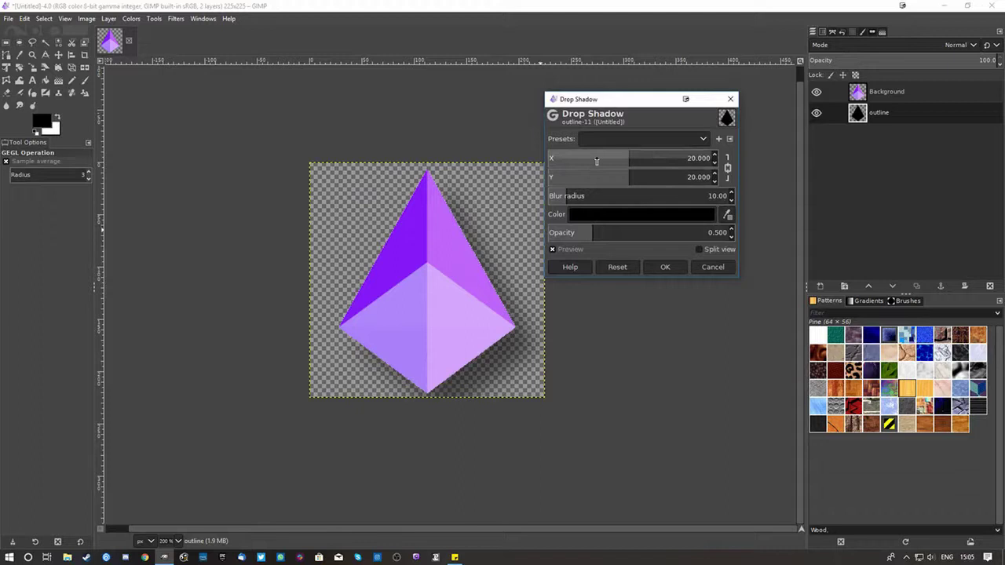
- Unlink the shadow offsets and set both X and Y to 0
click(629, 158)
drag(629, 159, 683, 159)
drag(488, 168, 647, 177)
click(727, 168)
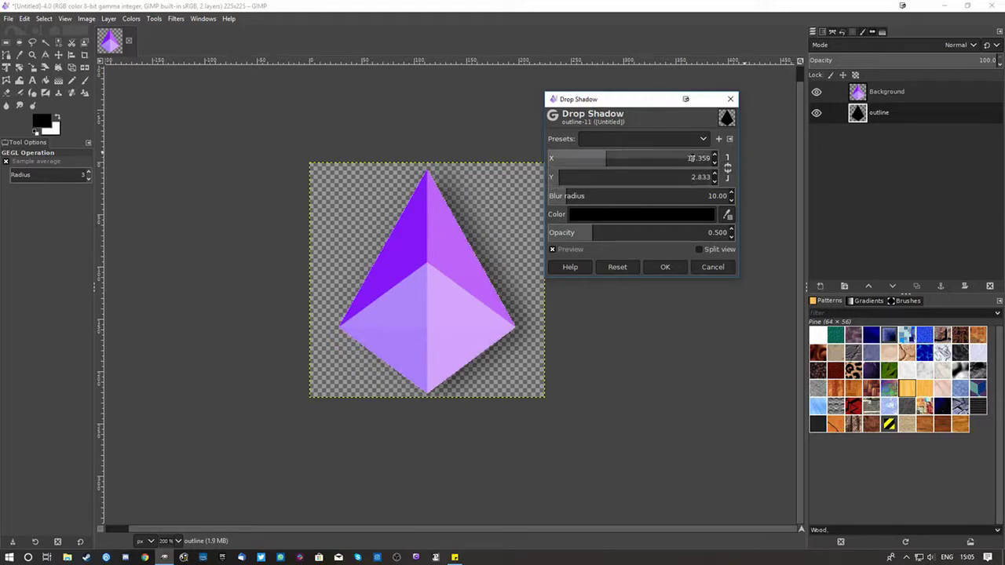
click(683, 158)
text(0)
key(Tab)
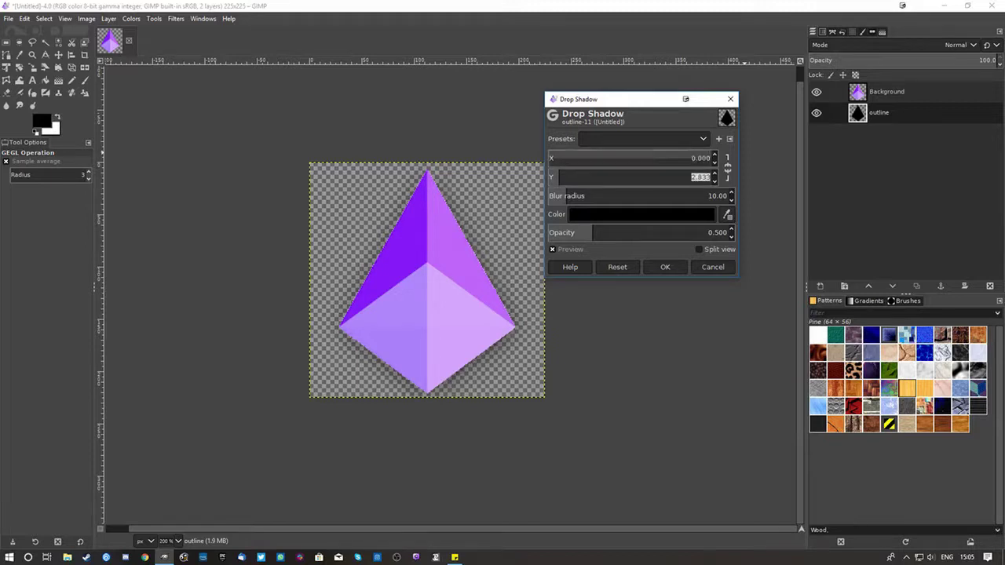
text(0)
key(Tab)
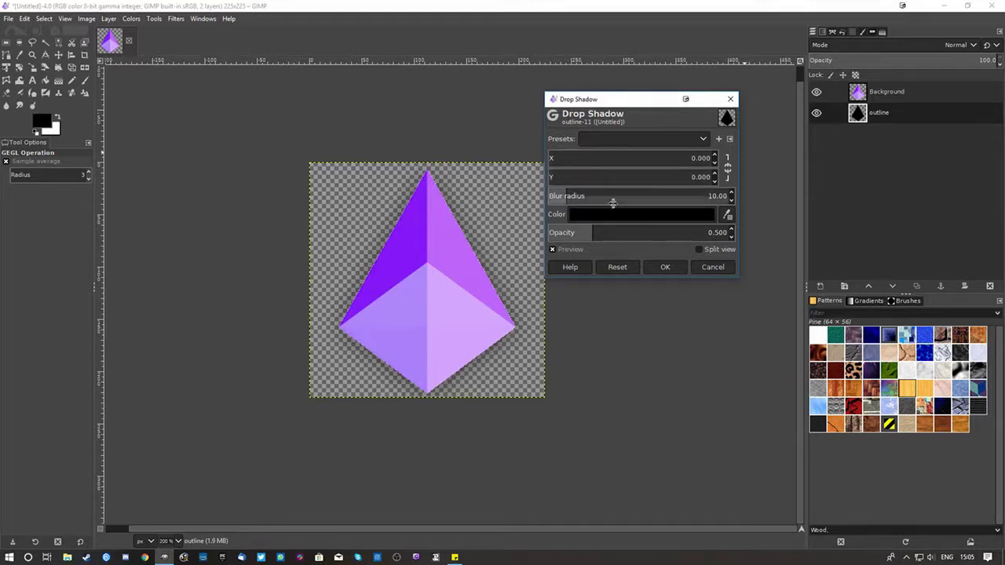
- Set the shadow blur to about 17.63 and opacity to 0.715, then apply it
drag(568, 198, 762, 220)
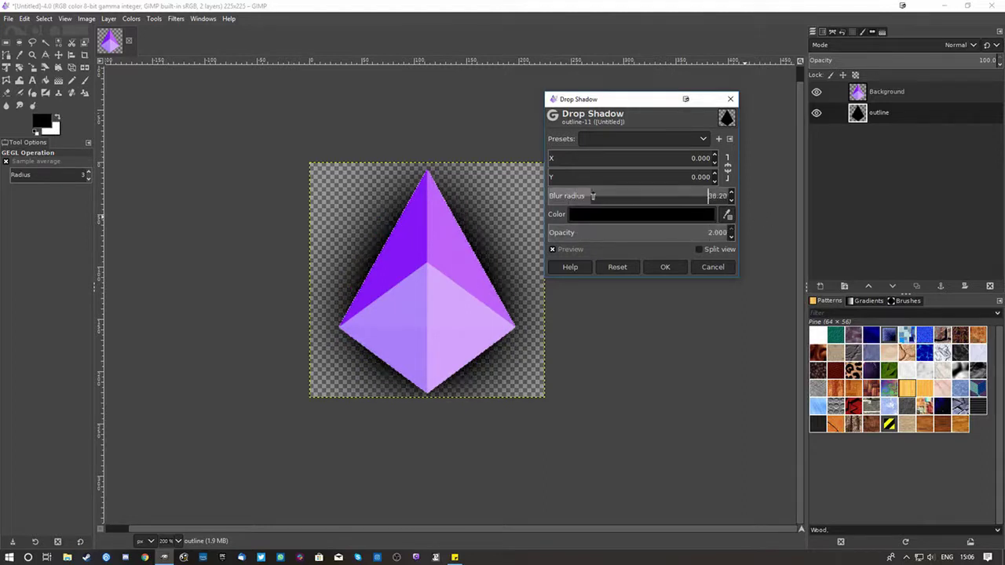
mouse_move(592, 196)
mouse_down()
mouse_move(637, 197)
mouse_move(586, 196)
mouse_up()
drag(620, 232, 634, 232)
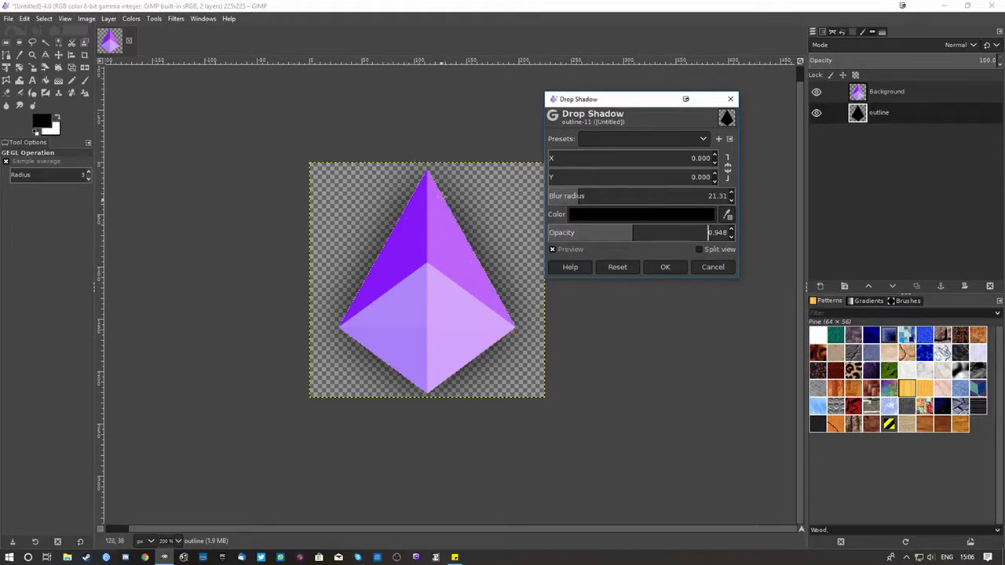
drag(636, 236, 613, 236)
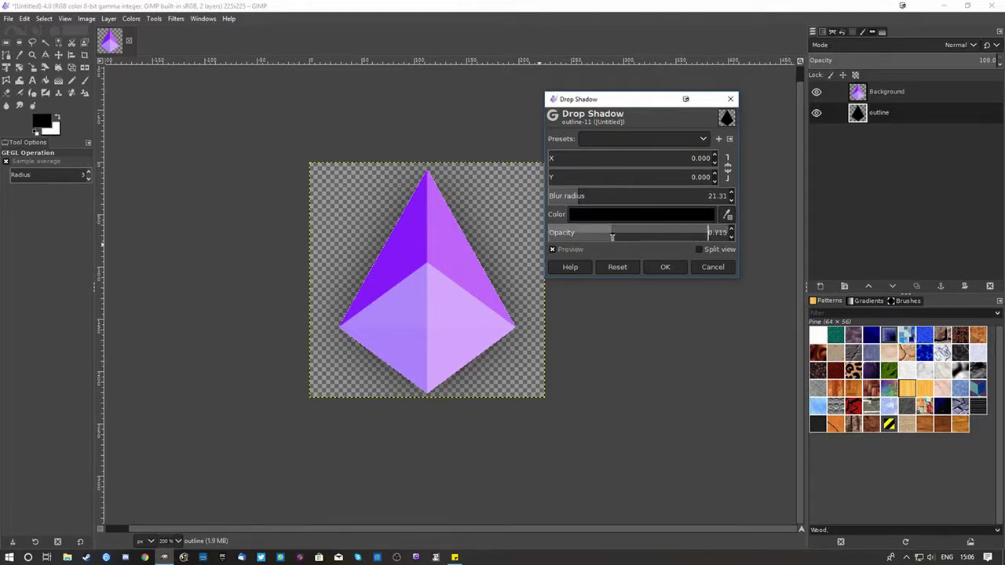
drag(583, 203, 574, 199)
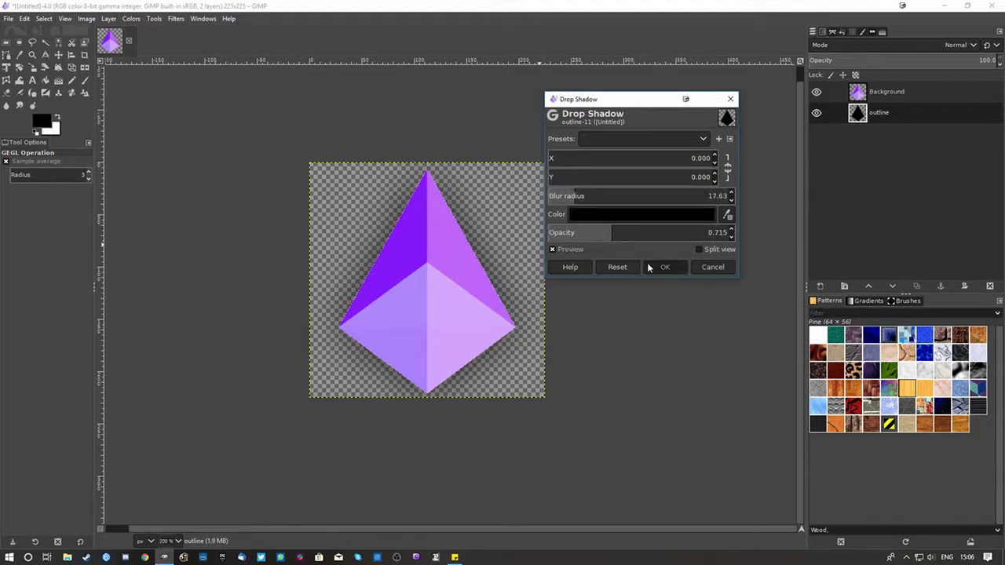
click(659, 266)
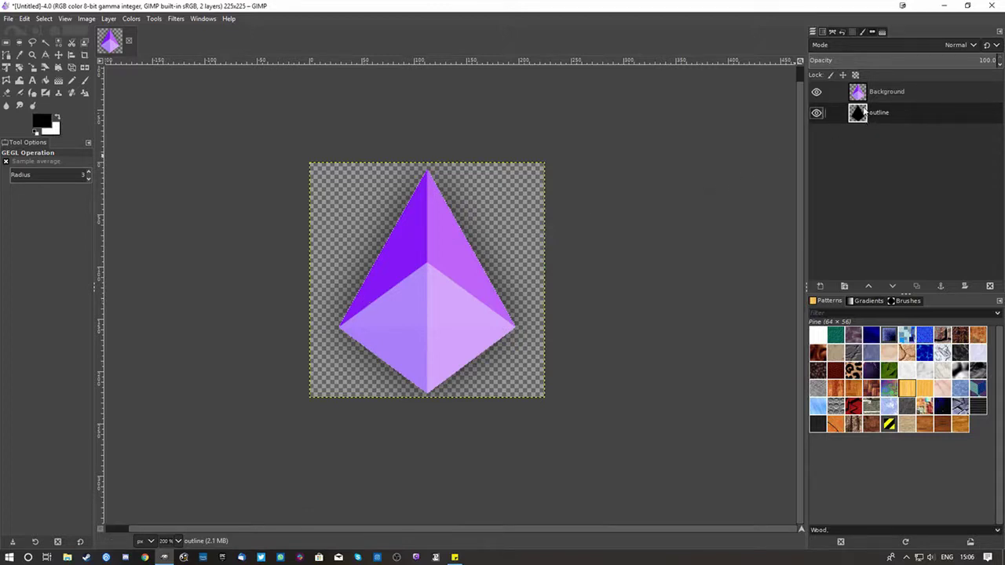
- Undo the drop shadow on outline, bring it back to compare, and undo it again
key(Delete)
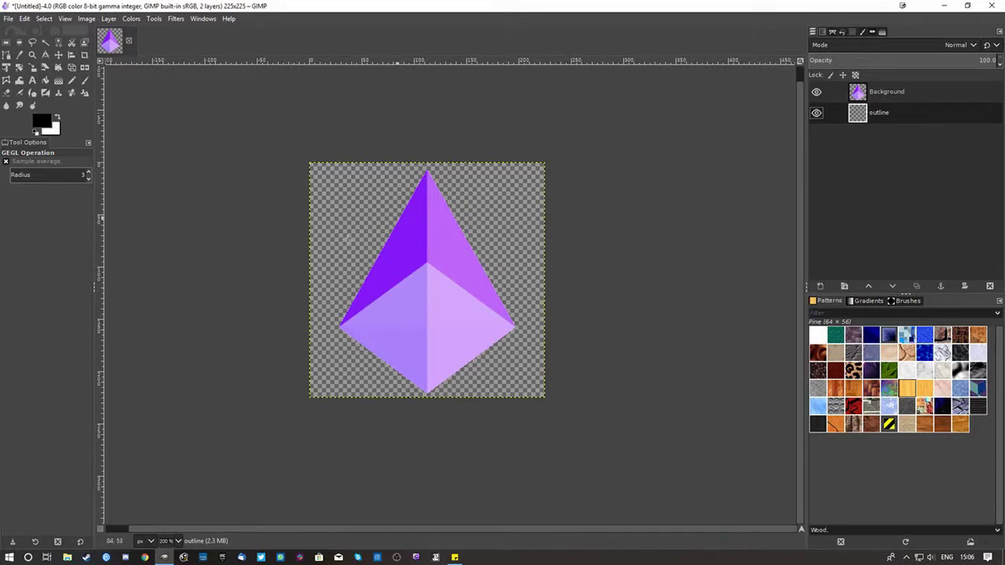
click(859, 97)
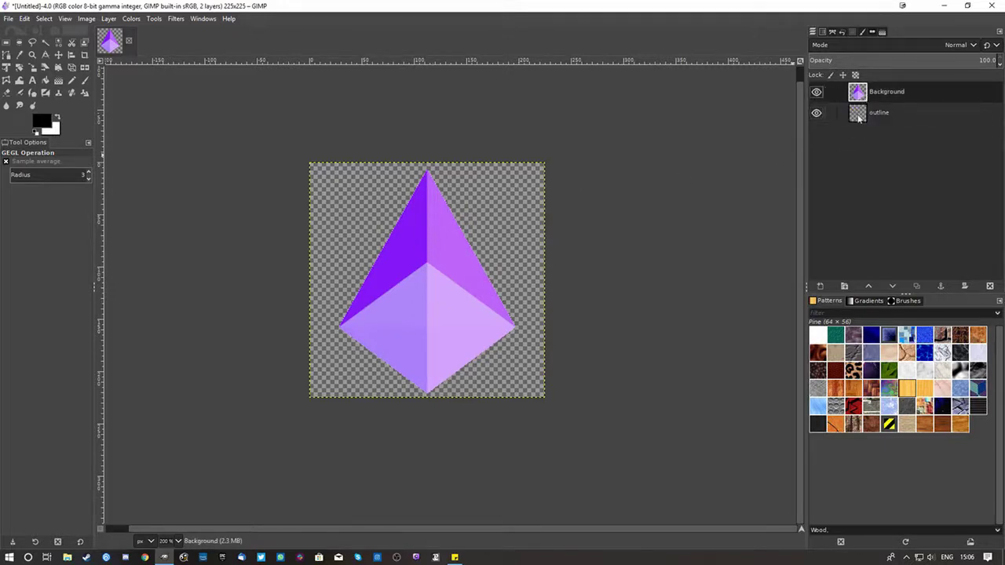
click(861, 113)
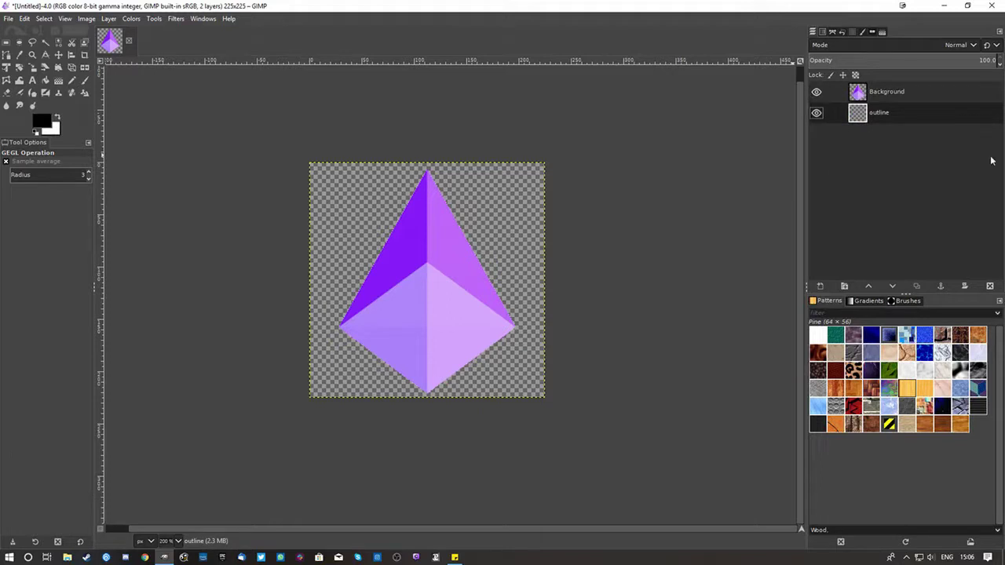
key(ctrl+f)
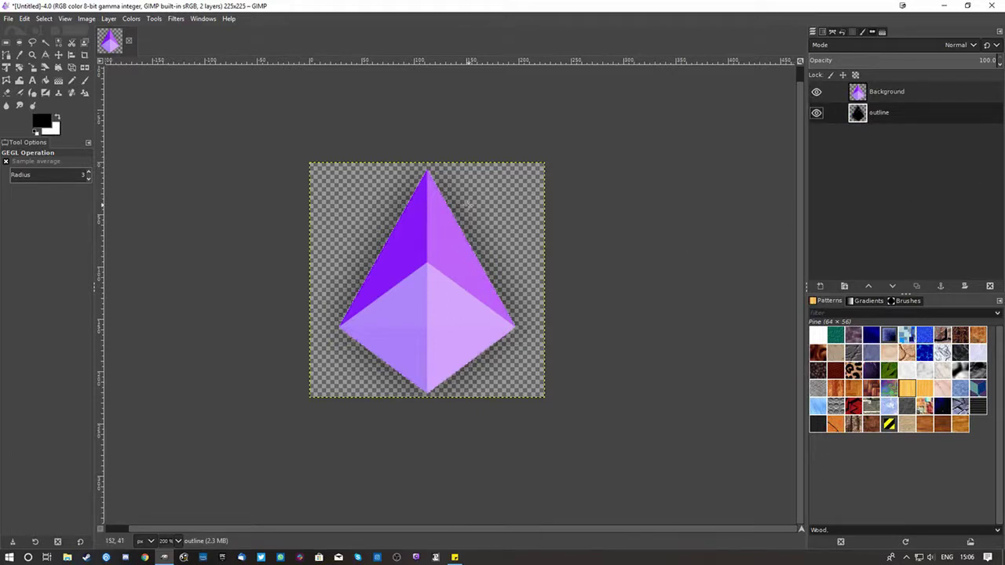
key(ctrl+z)
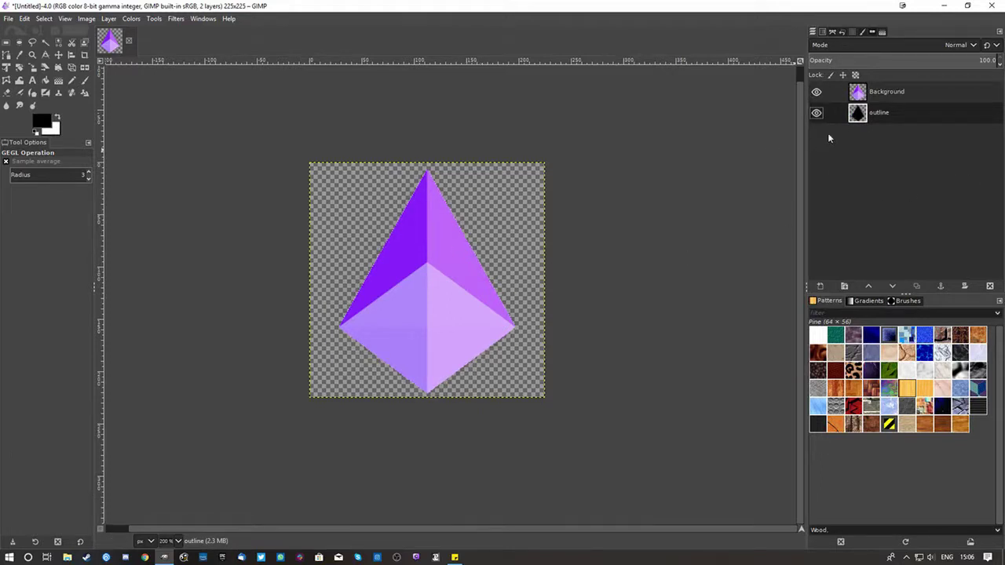
- Reopen the Drop Shadow filter for the outline layer
click(131, 18)
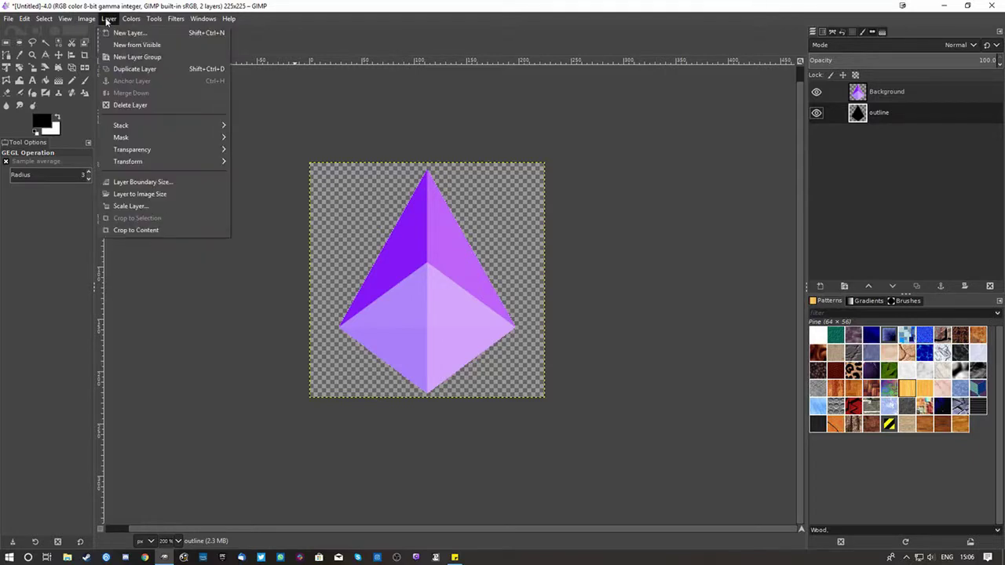
mouse_move(175, 18)
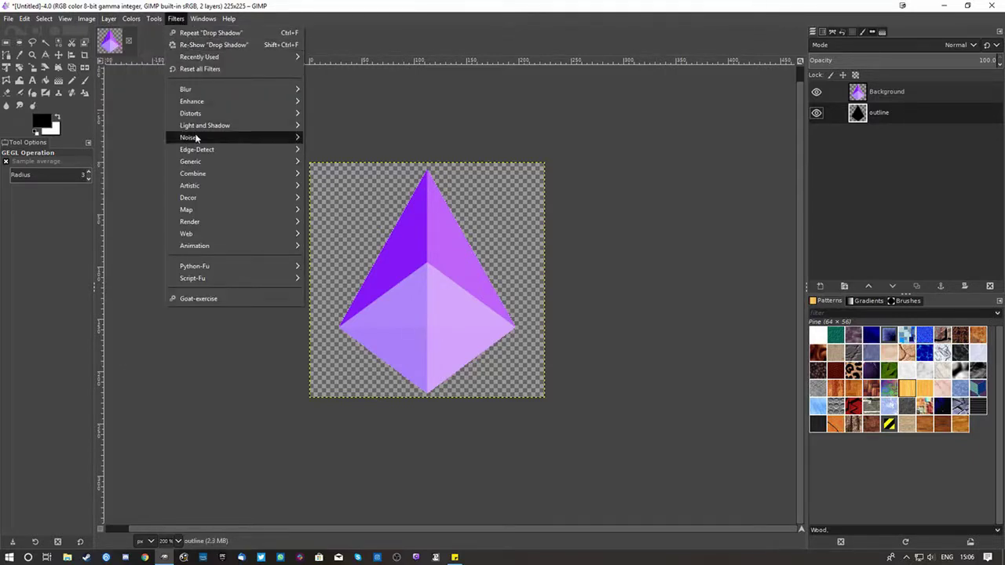
mouse_move(261, 126)
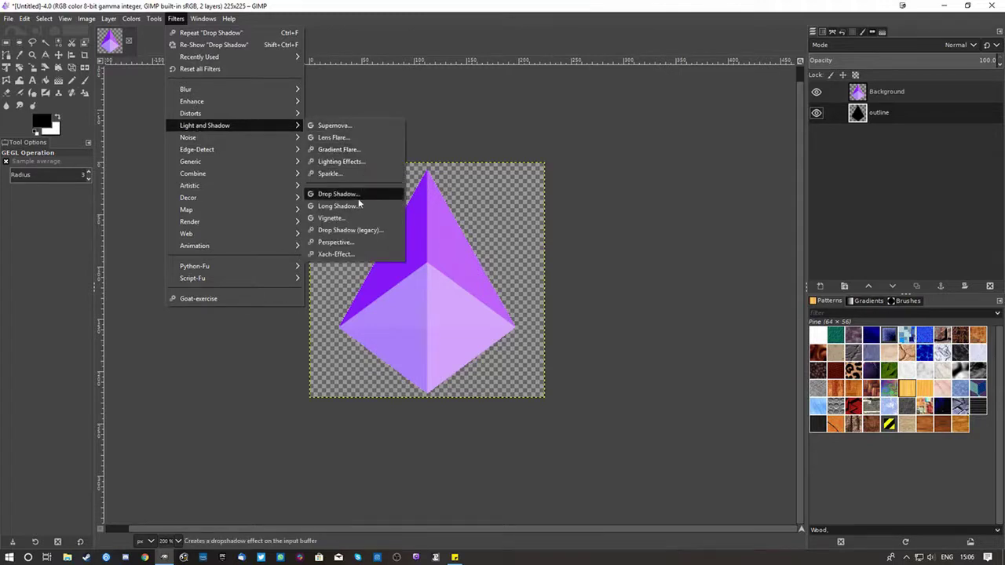
click(333, 194)
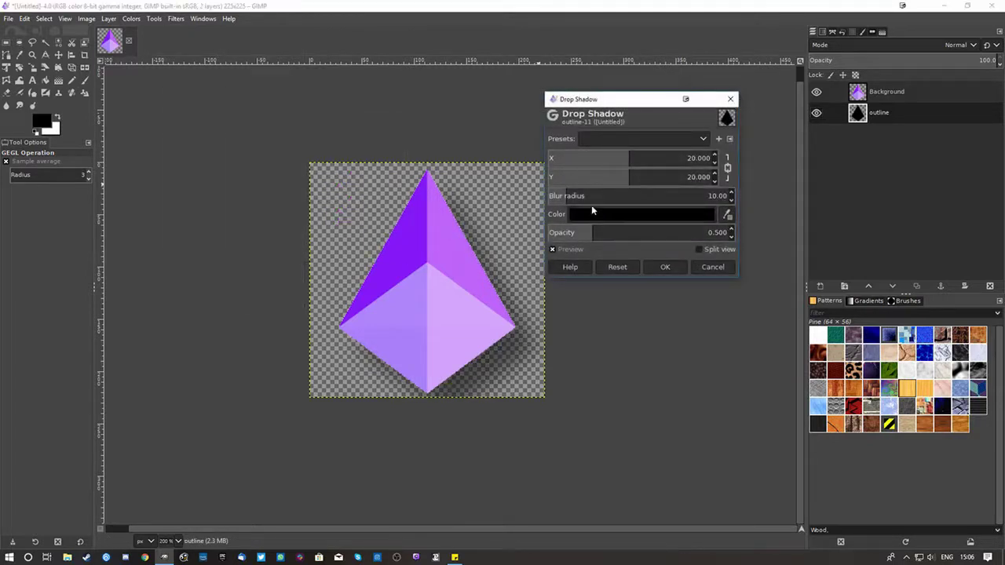
- Set the shadow offset to 0, 0 and the blur radius to 16.45
mouse_move(628, 158)
mouse_down()
mouse_move(686, 158)
mouse_move(645, 158)
mouse_up()
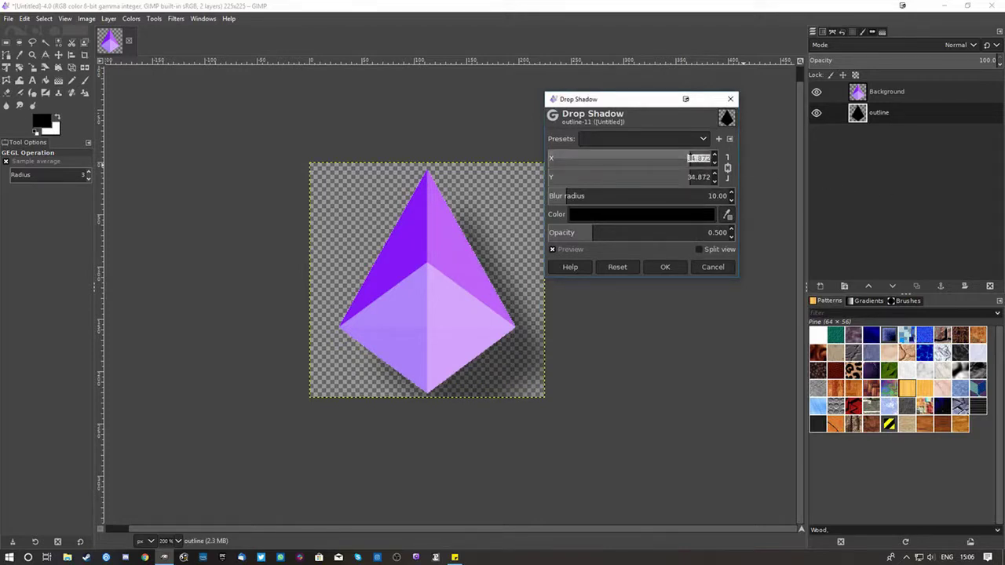
double_click(699, 158)
text(0)
key(Tab)
key(Tab)
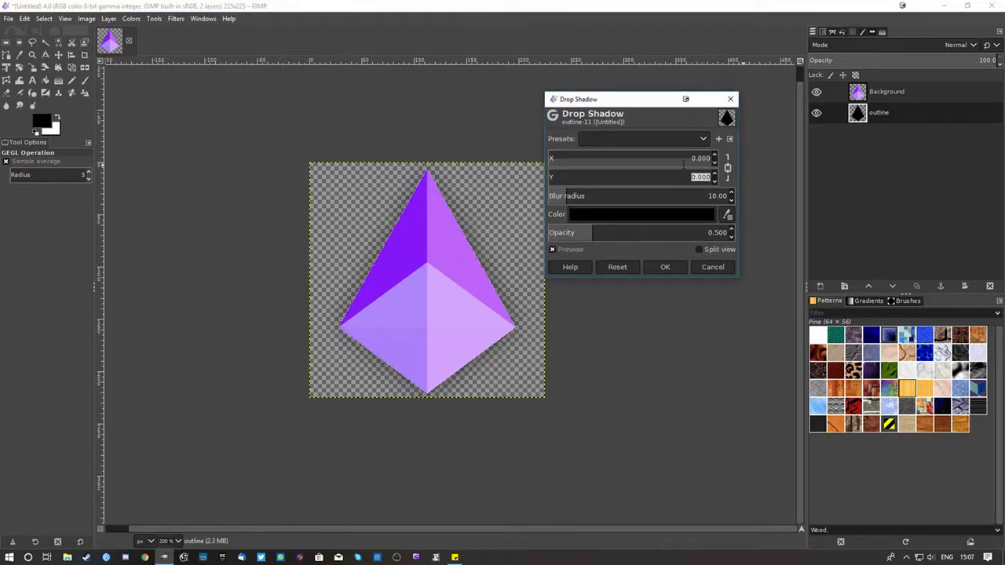
drag(568, 199, 668, 233)
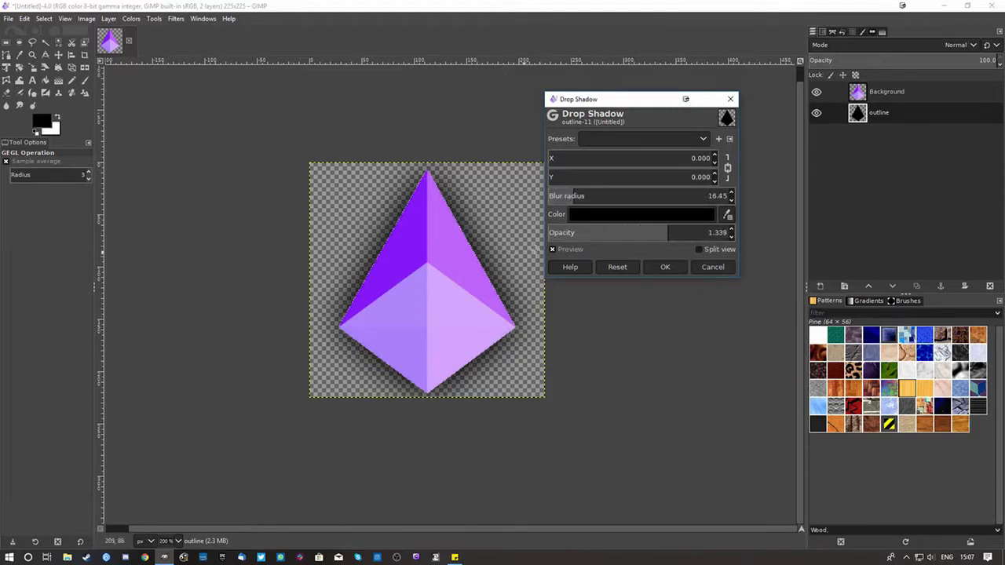
- Change the shadow colour to violet
click(577, 214)
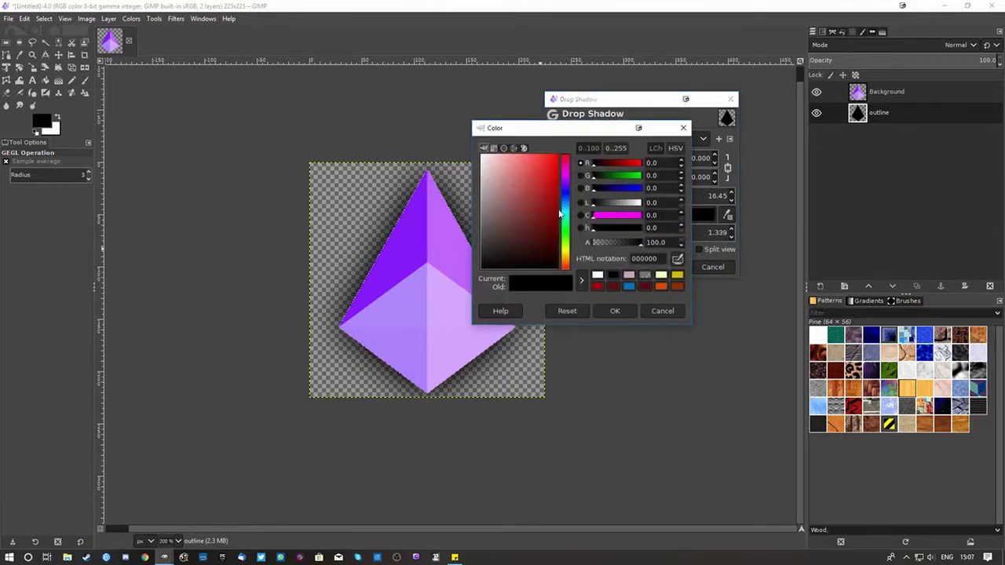
mouse_move(566, 211)
mouse_down()
mouse_move(568, 232)
mouse_move(569, 177)
mouse_move(551, 165)
mouse_move(591, 197)
mouse_up()
click(615, 311)
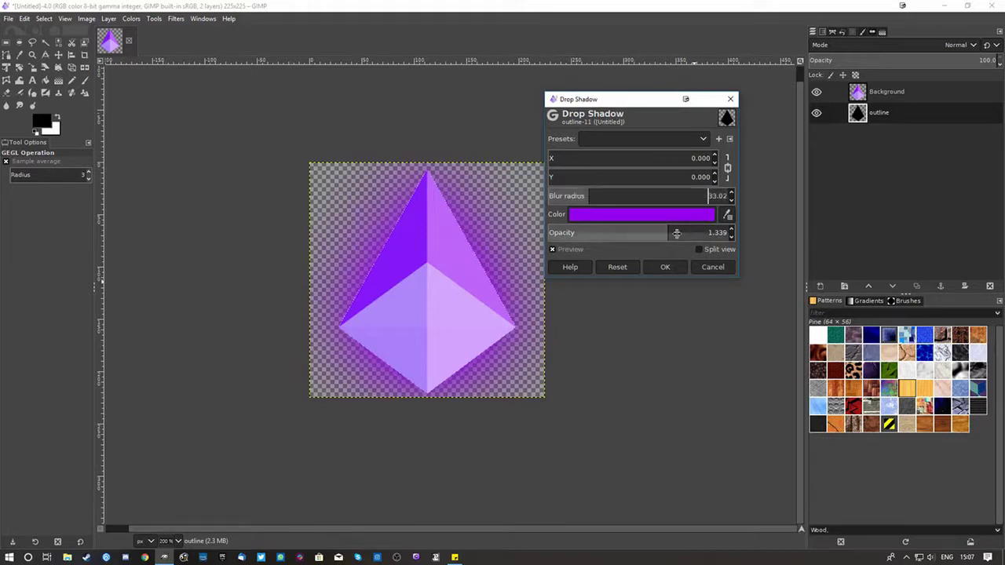
- Set blur 33.02 and opacity 0.558, then apply the violet glow
drag(669, 233, 653, 233)
drag(519, 236, 217, 233)
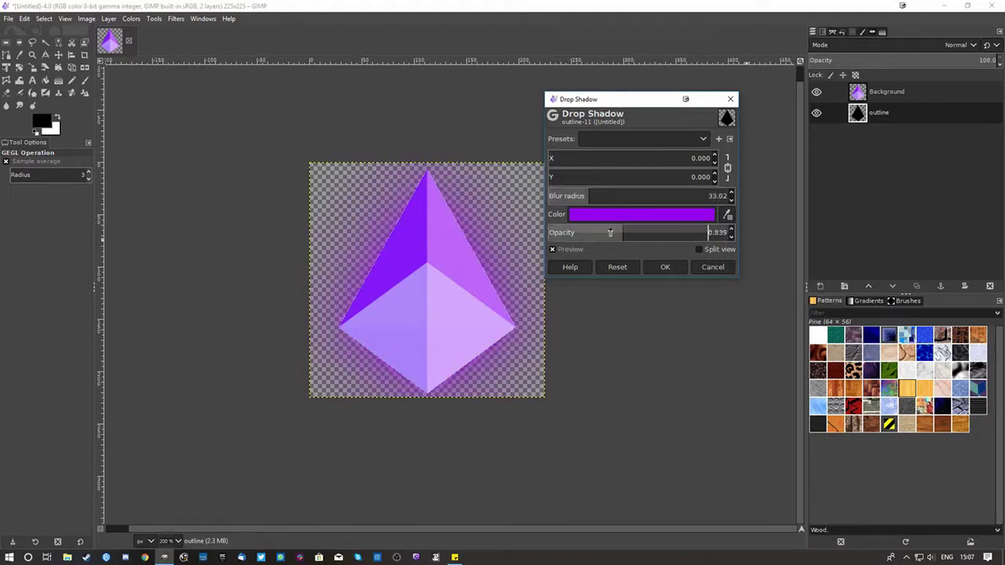
click(598, 233)
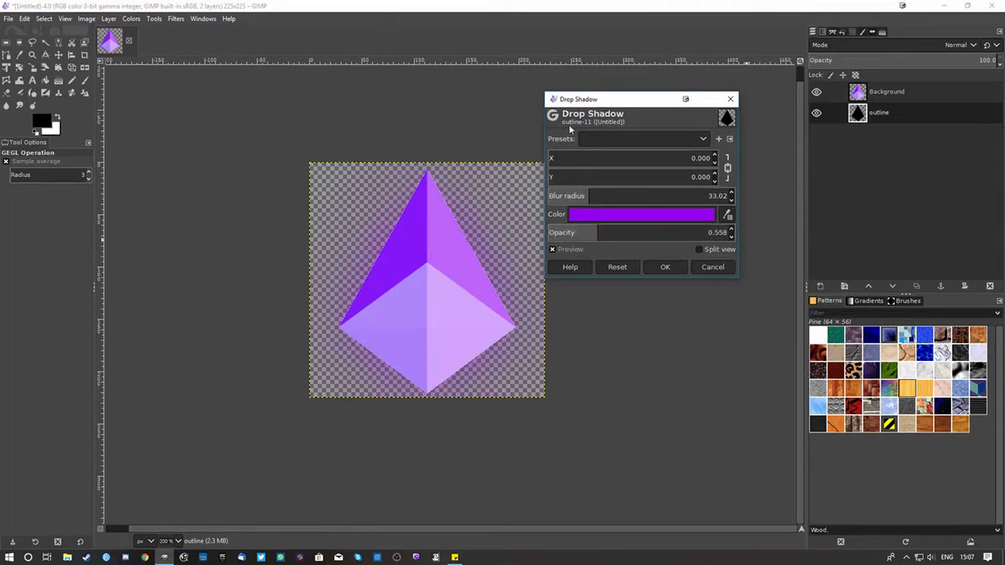
click(667, 272)
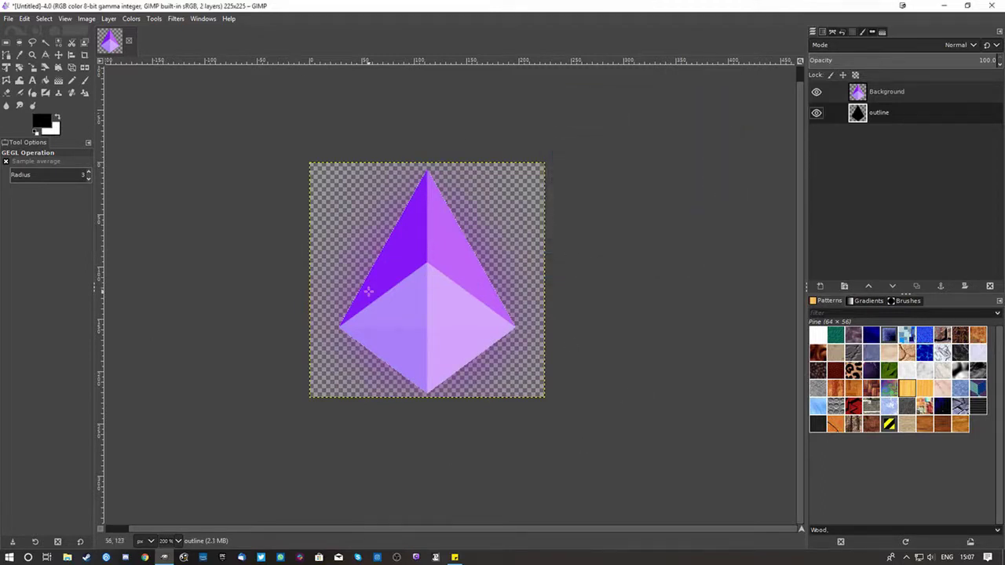